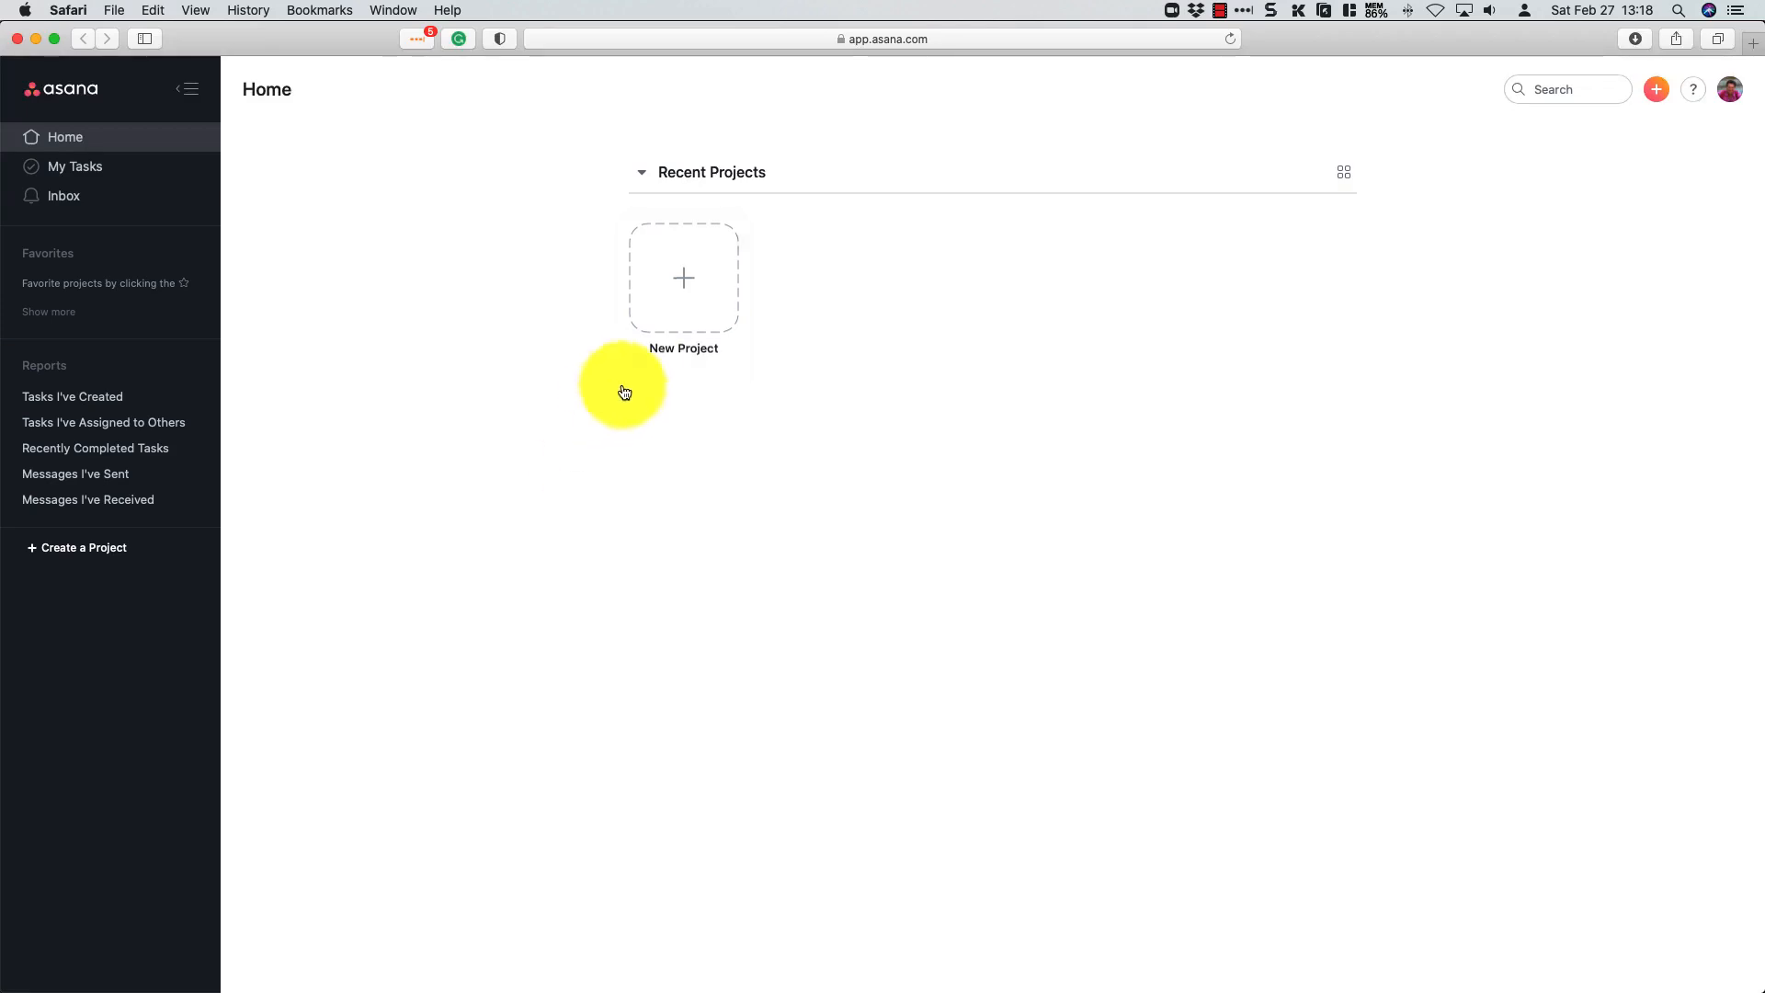
Step: Create a project named "WBE Worksheet" with List as its default view
click(694, 293)
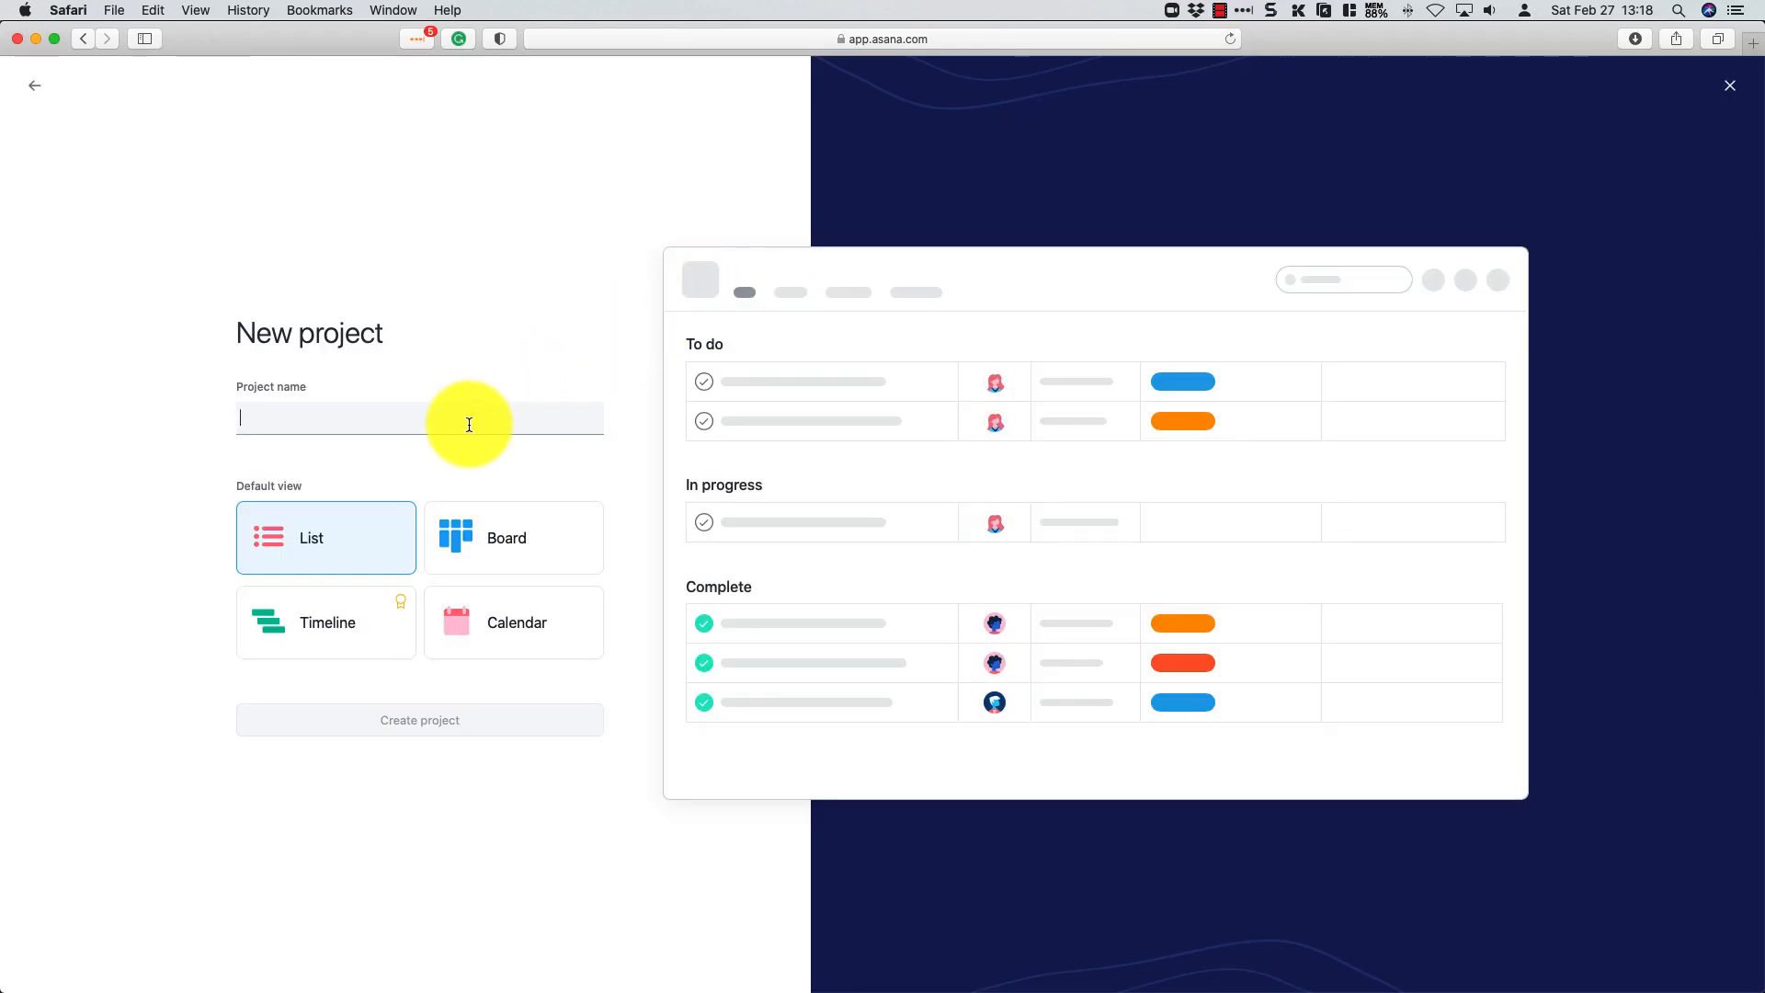
text(WBE)
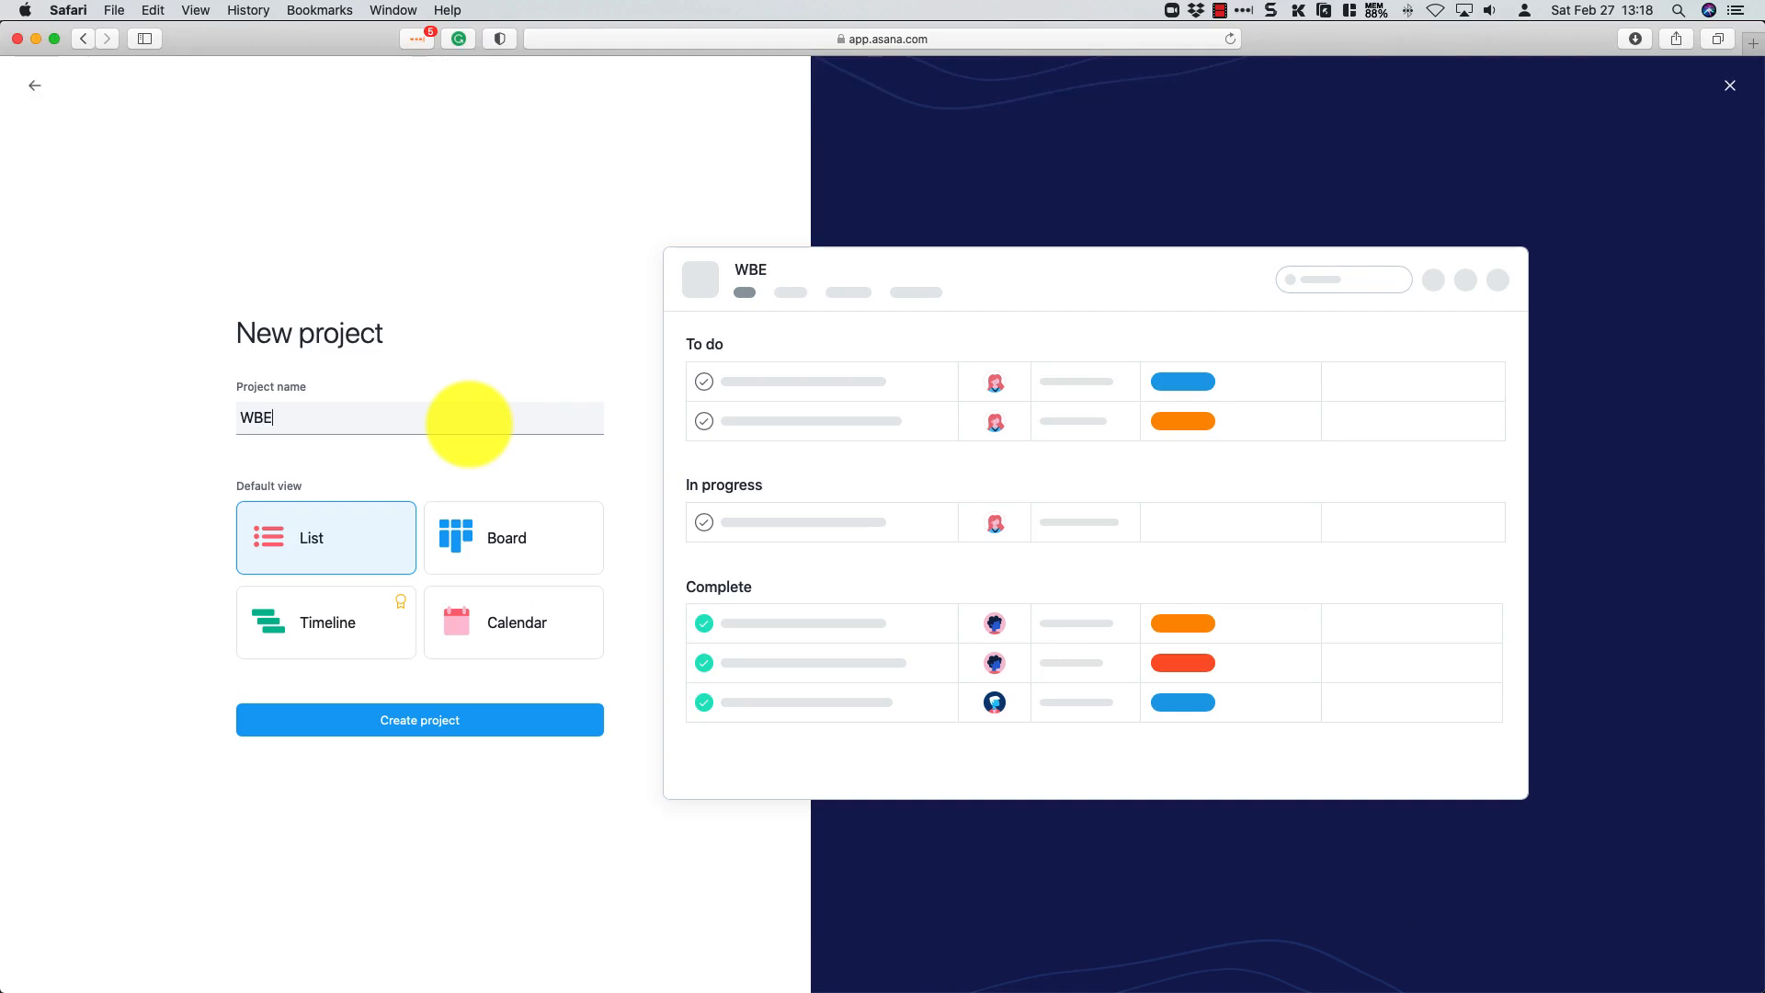
text( Worksheet)
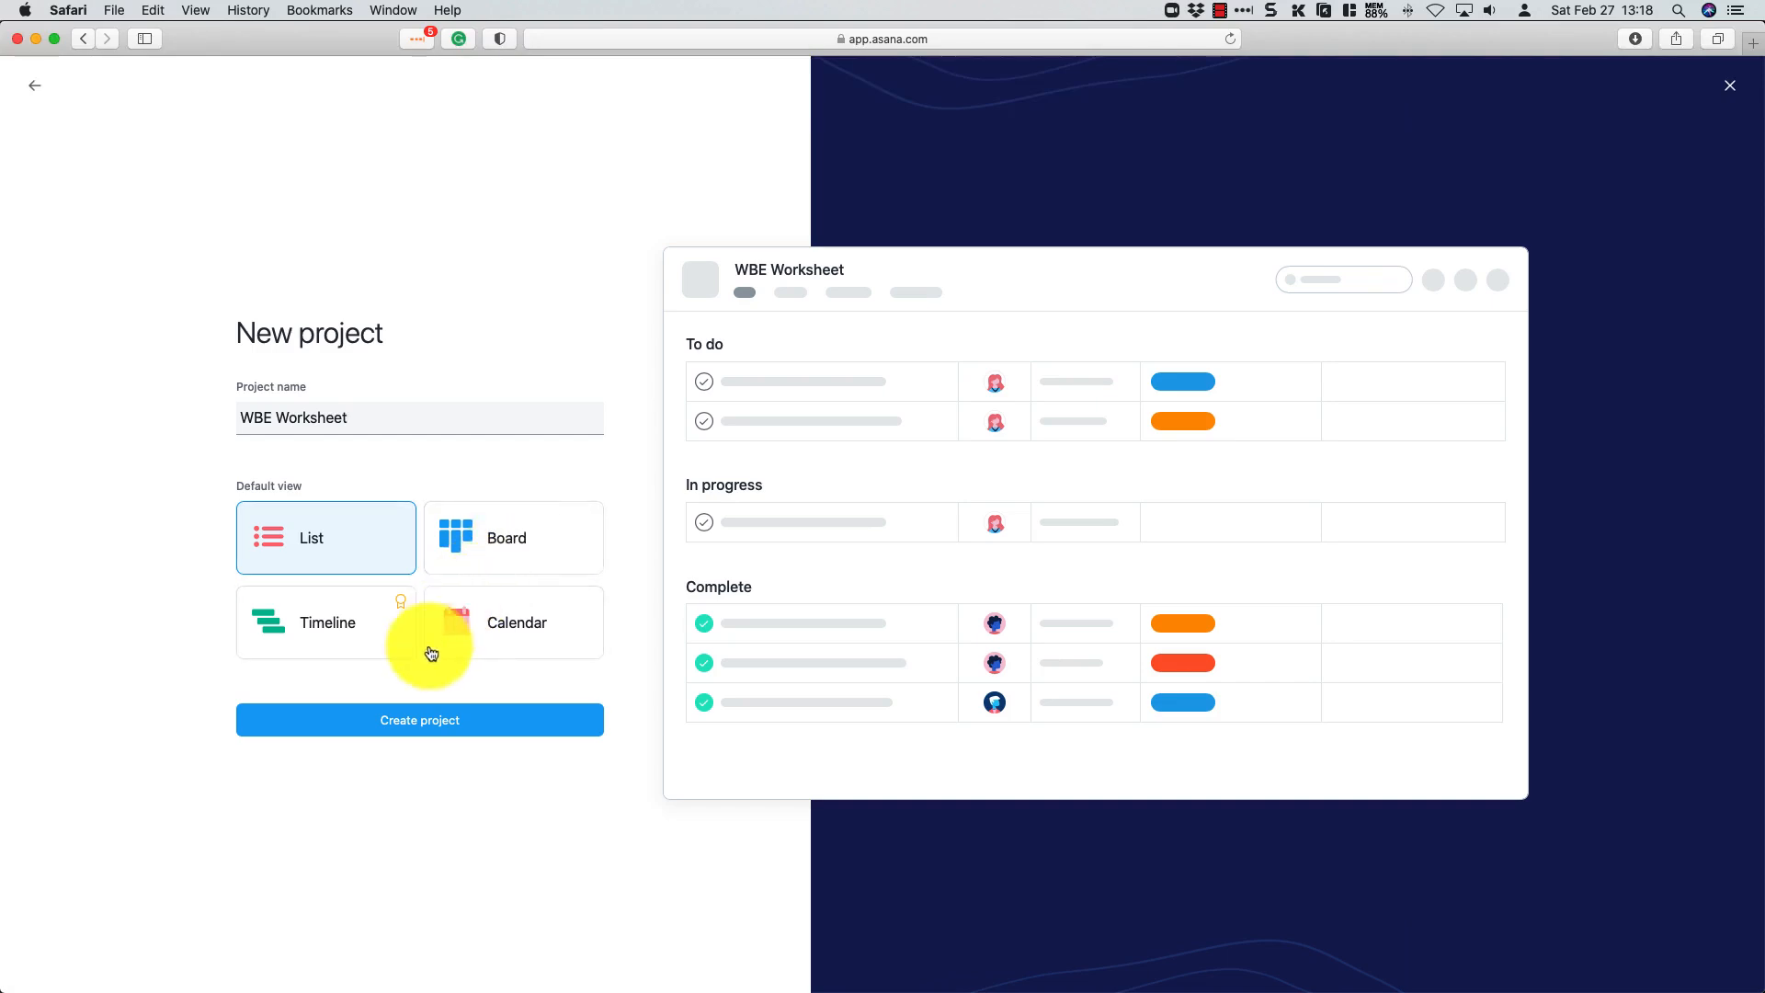
click(380, 726)
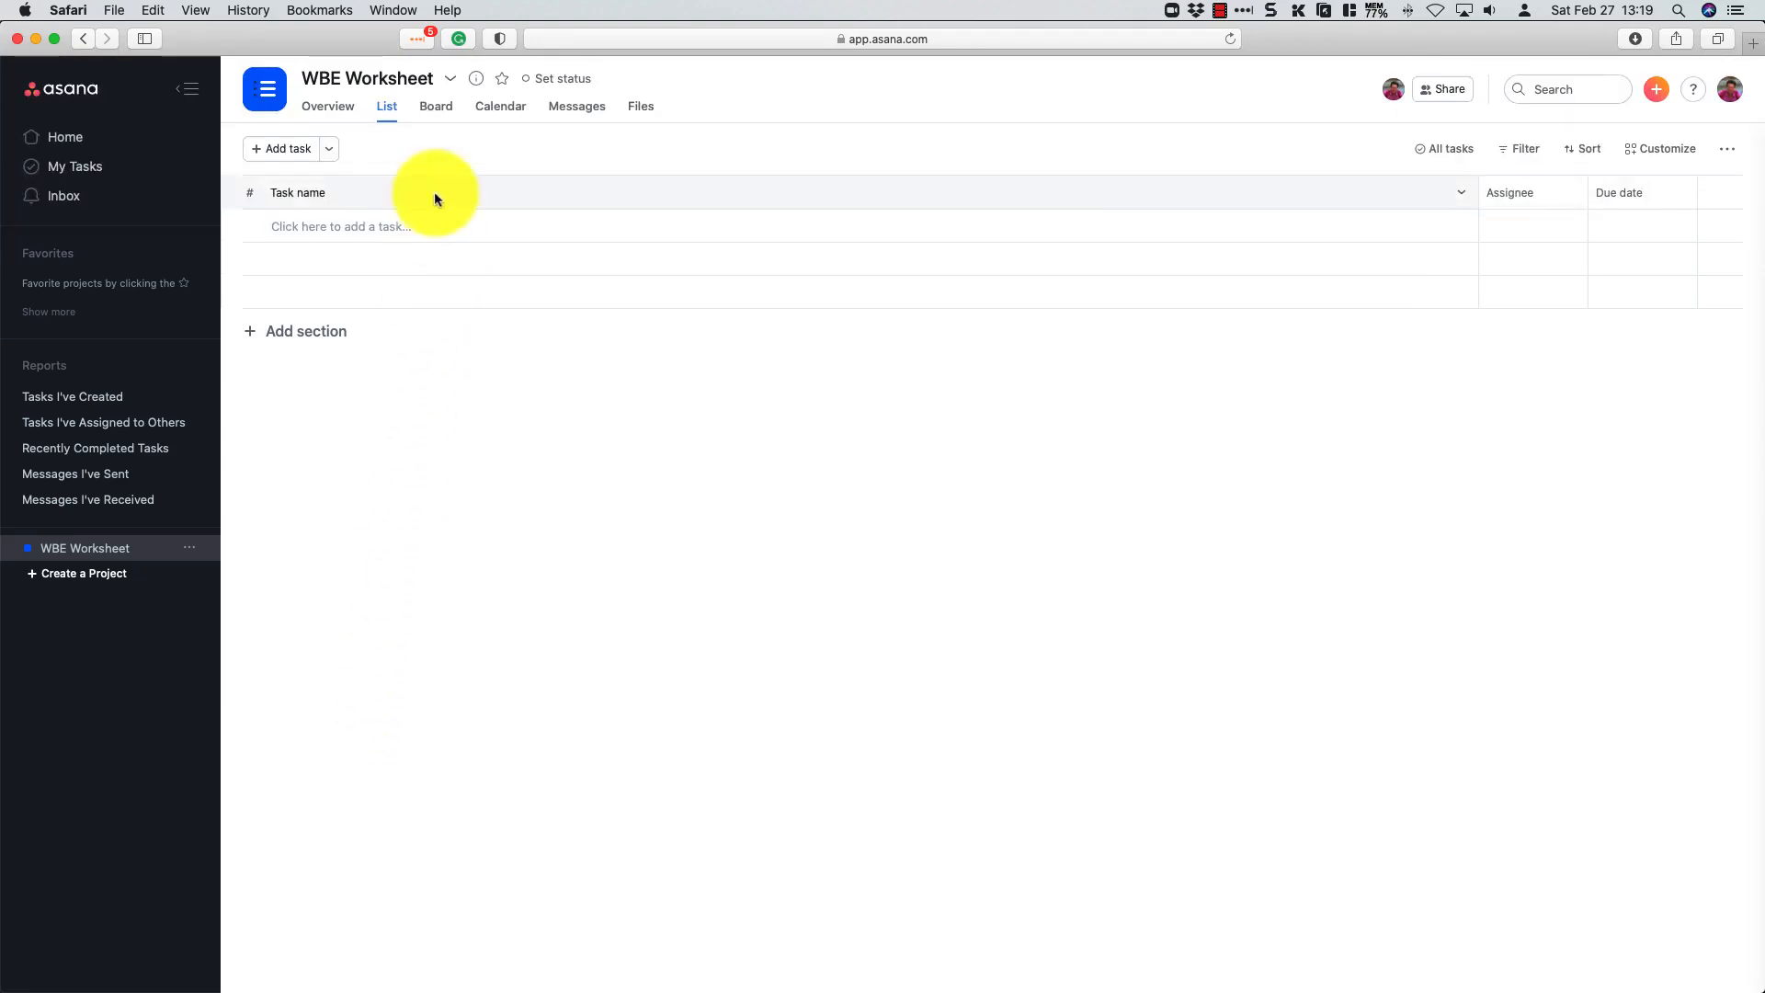
Step: Import WBE_Checklist.csv from the WBE temp folder in Downloads into the WBE Worksheet project and dismiss the import notice
click(449, 84)
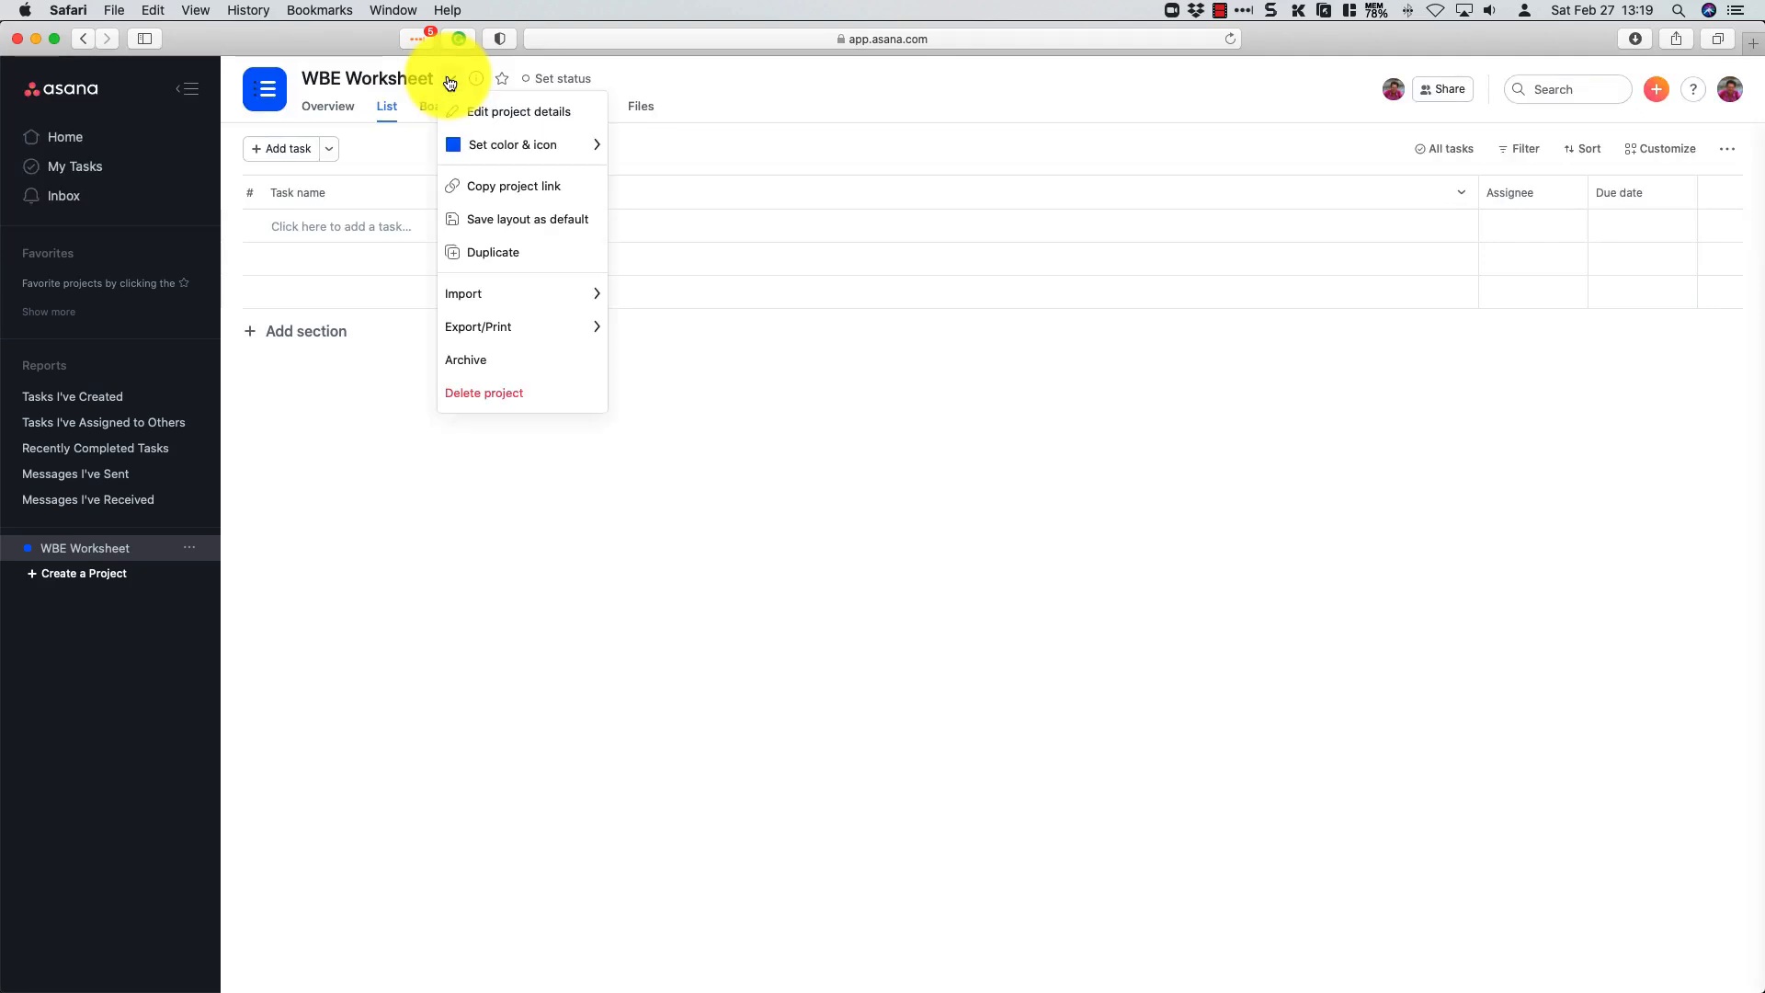
mouse_move(499, 299)
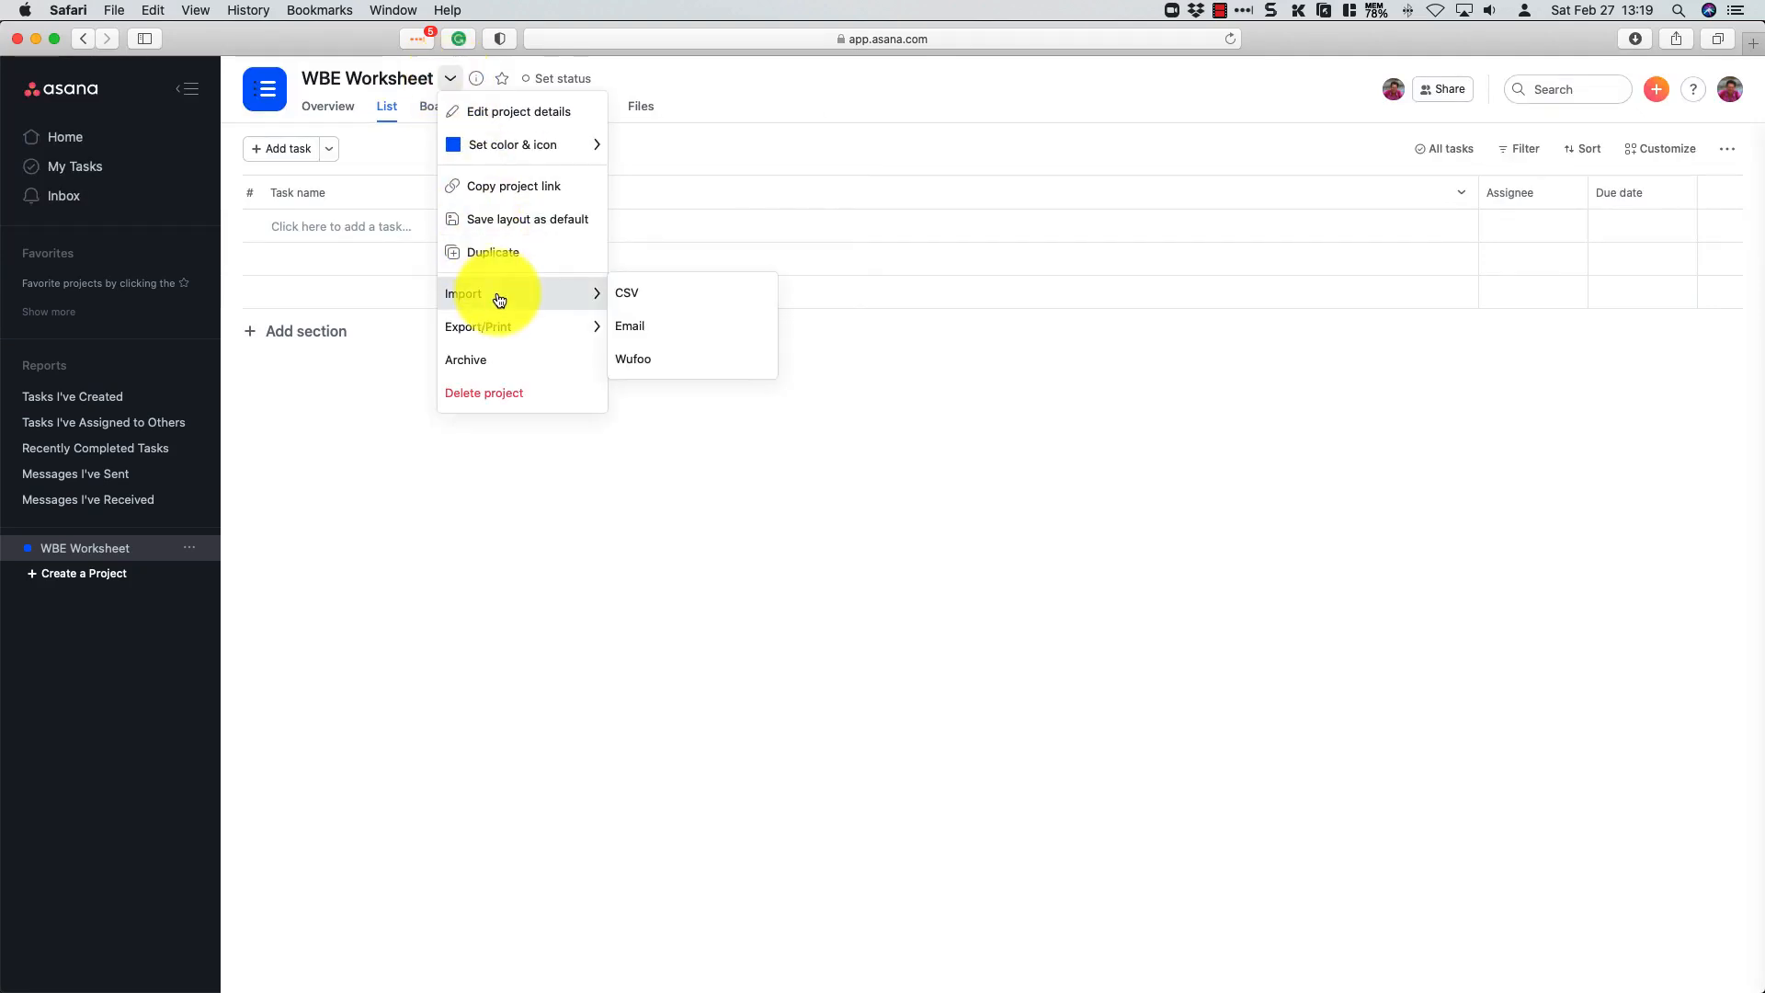
click(663, 301)
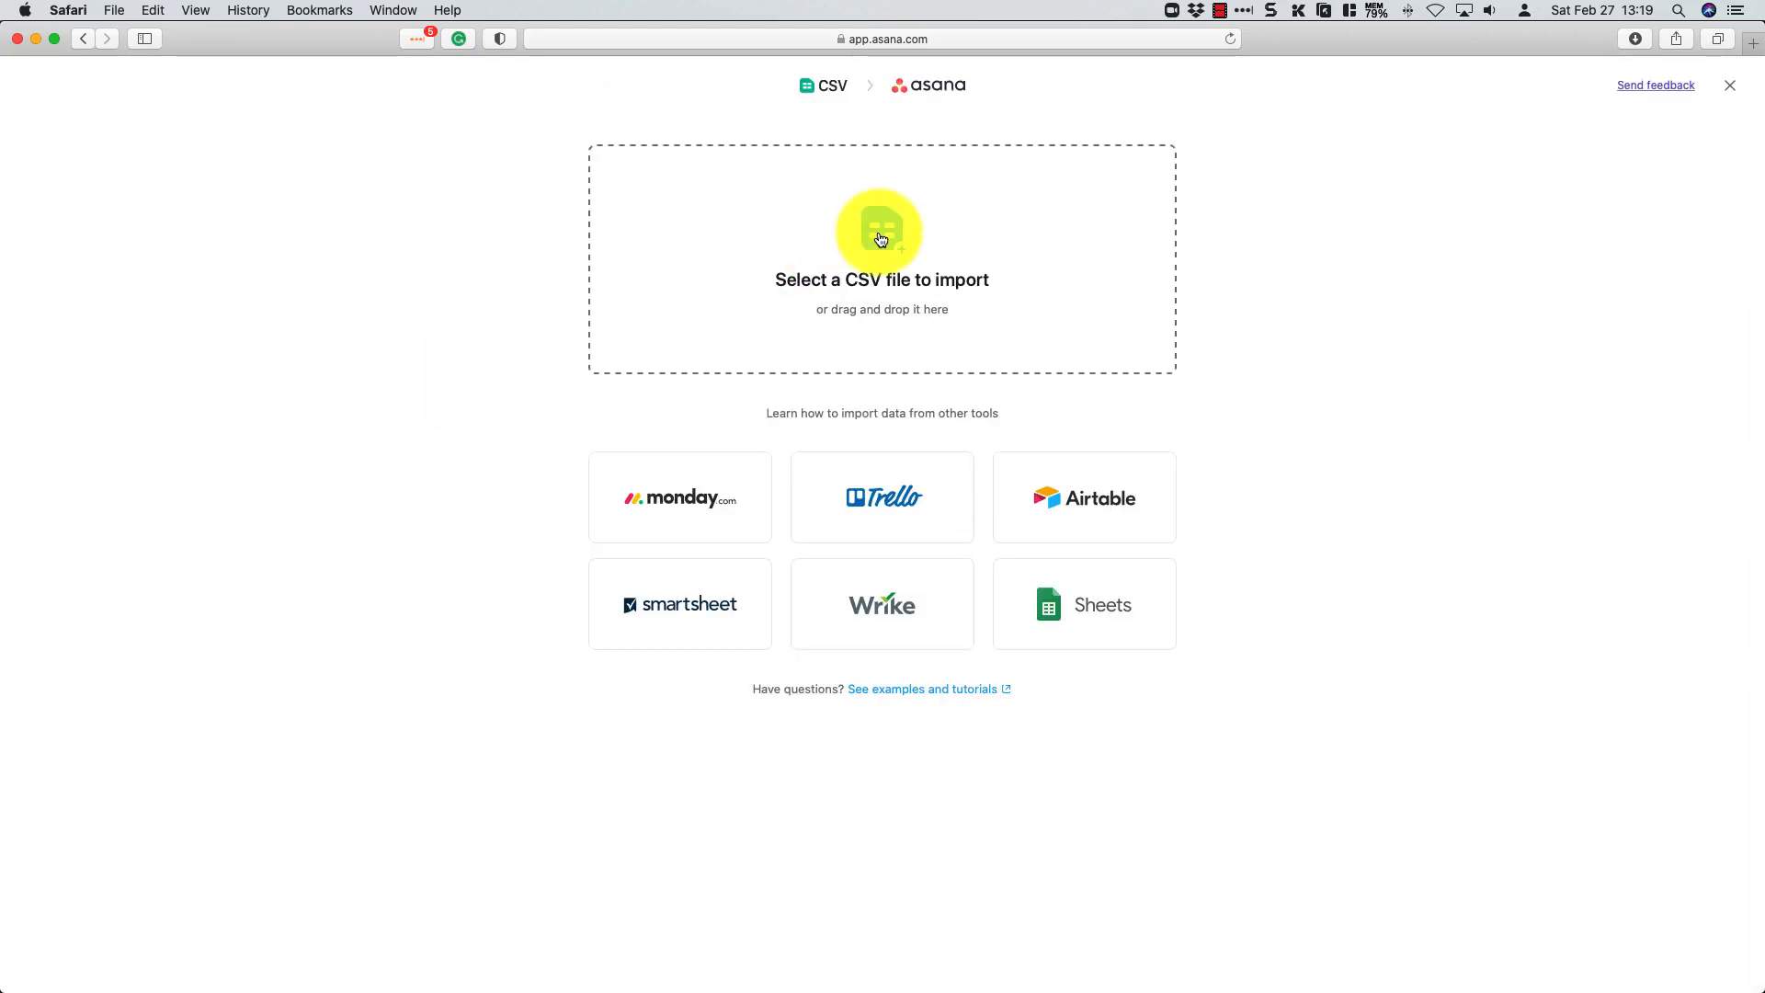
click(881, 239)
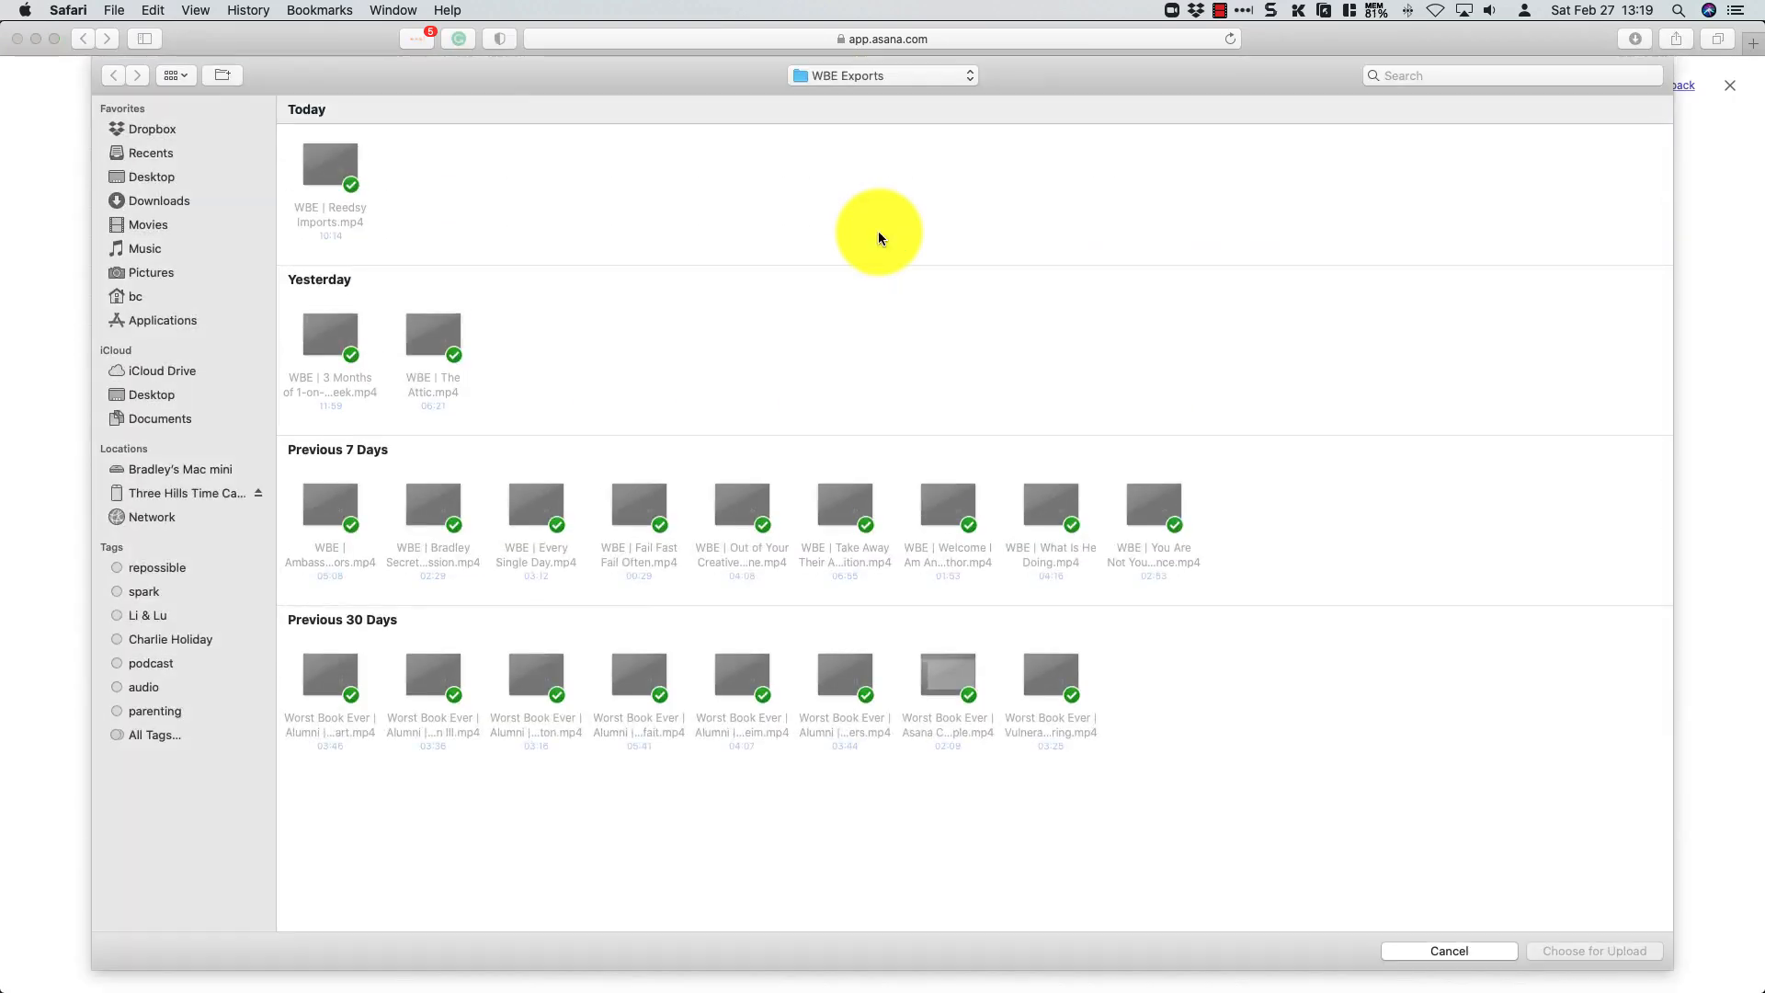
click(159, 202)
double_click(345, 167)
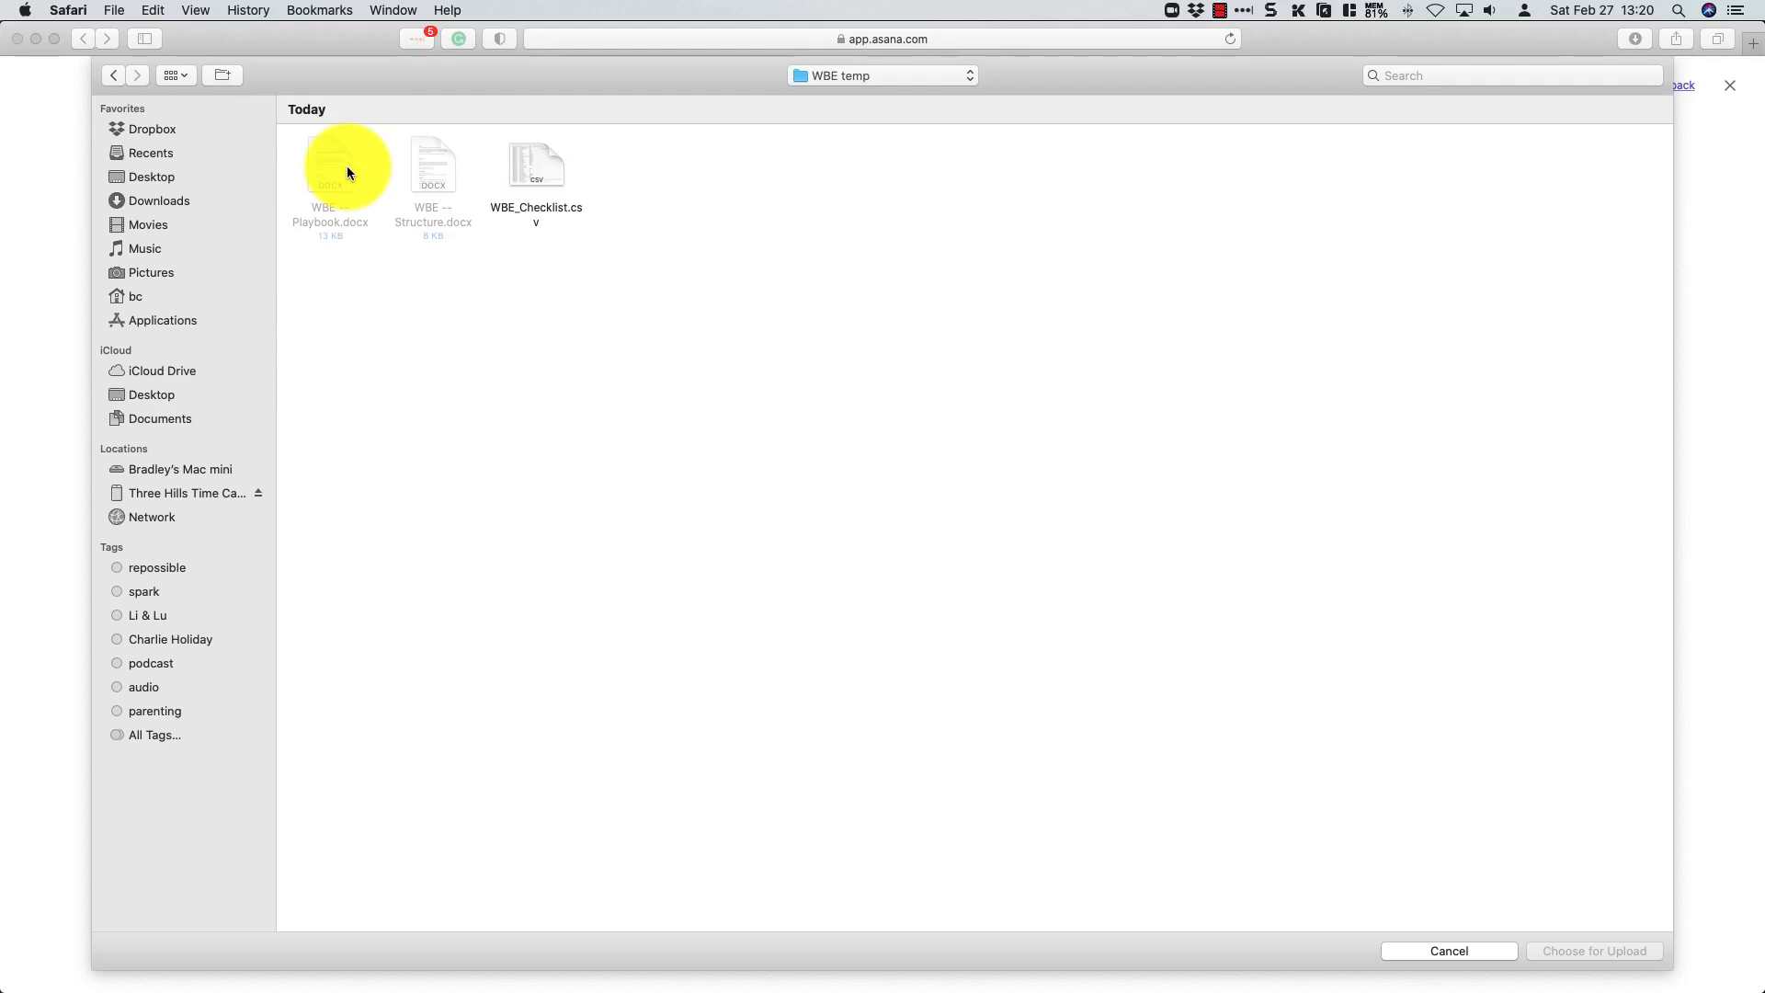
double_click(538, 162)
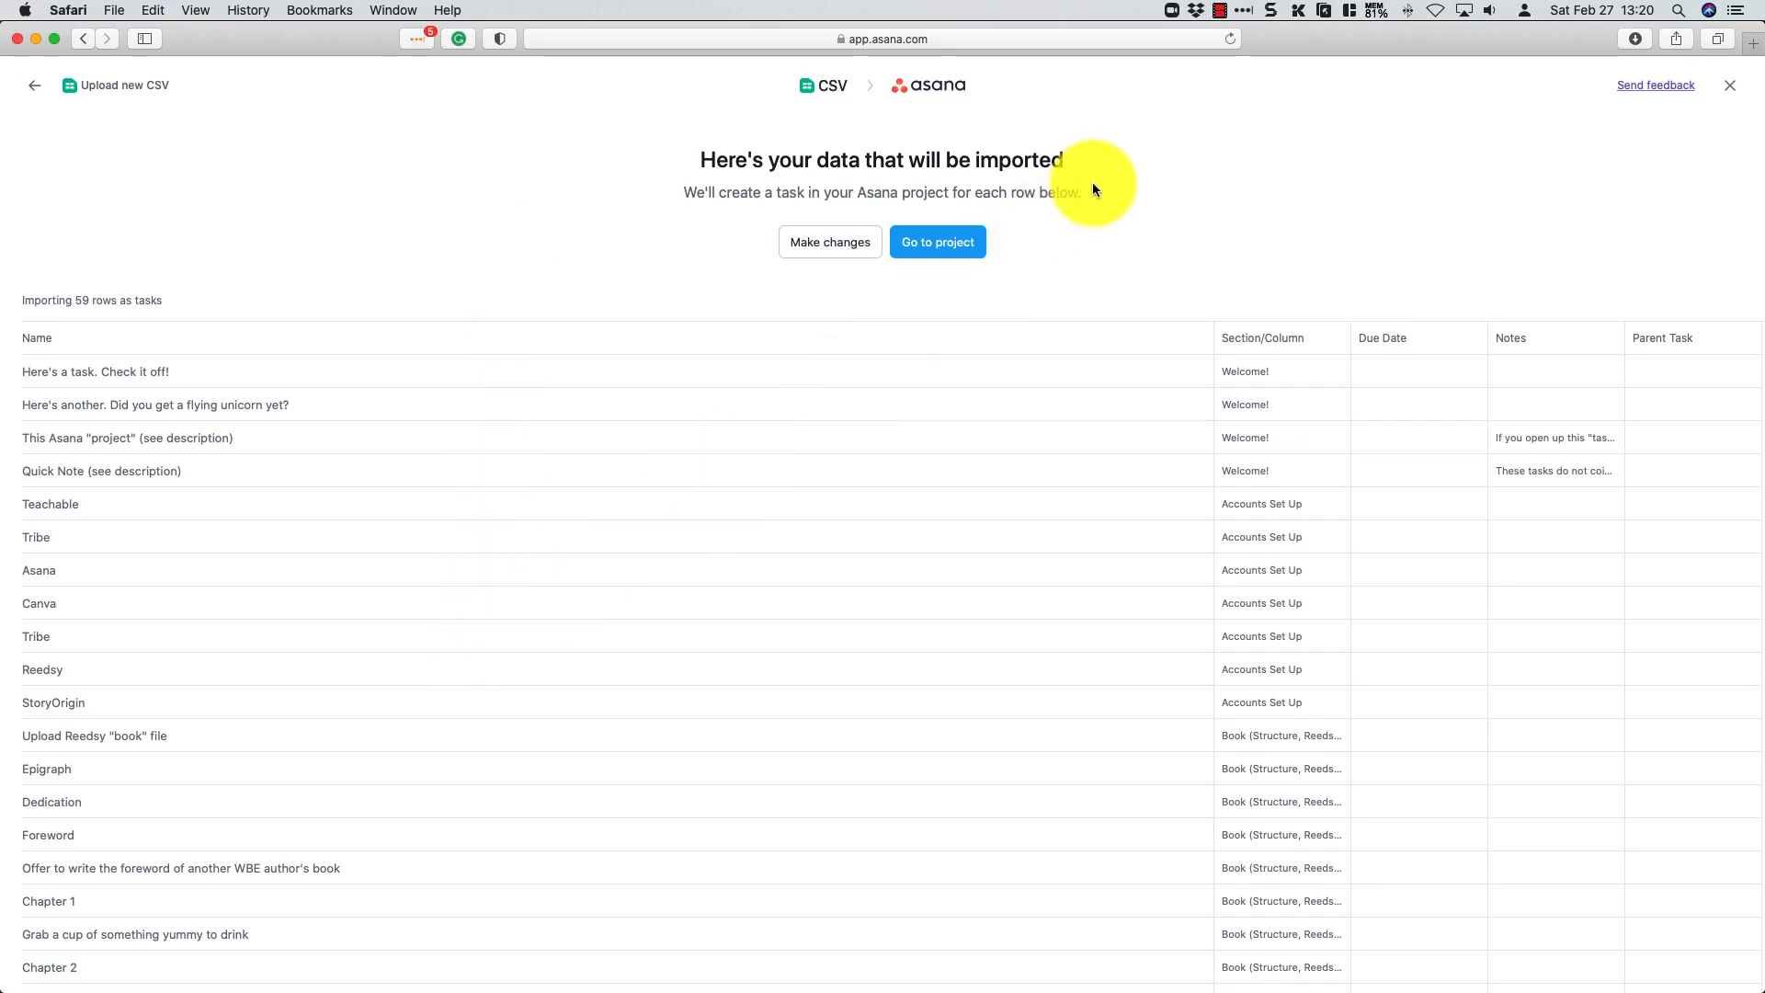
click(962, 247)
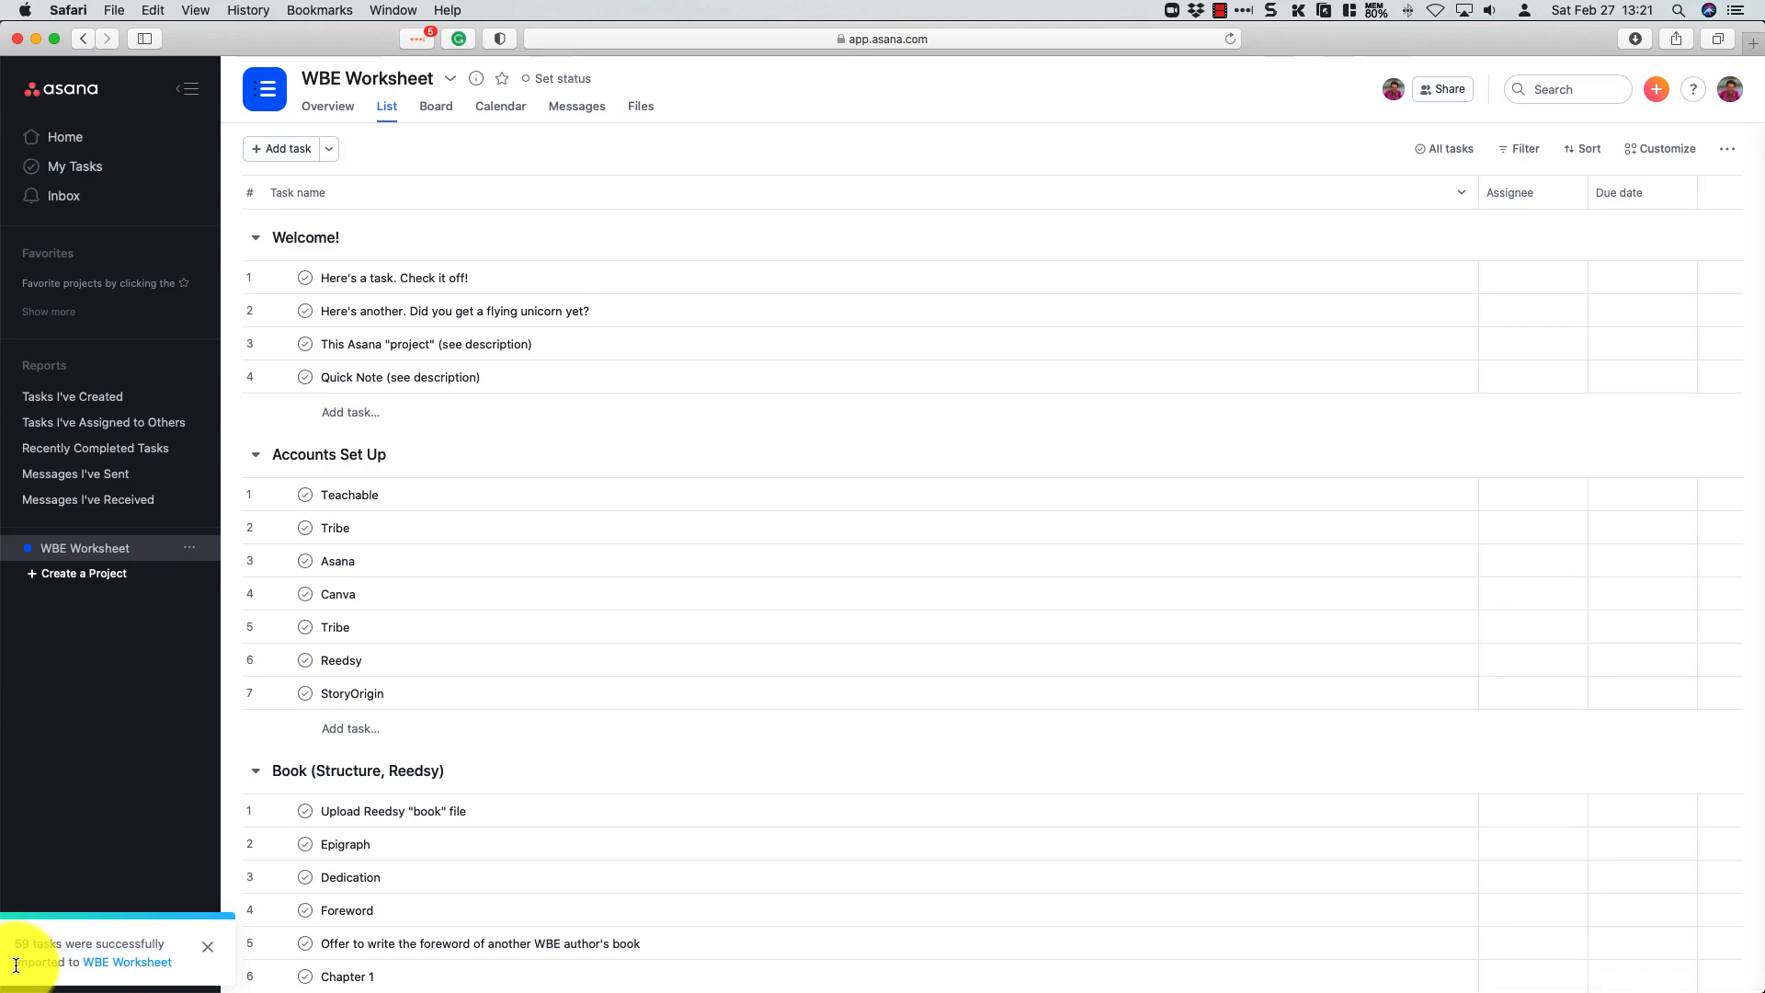
click(210, 956)
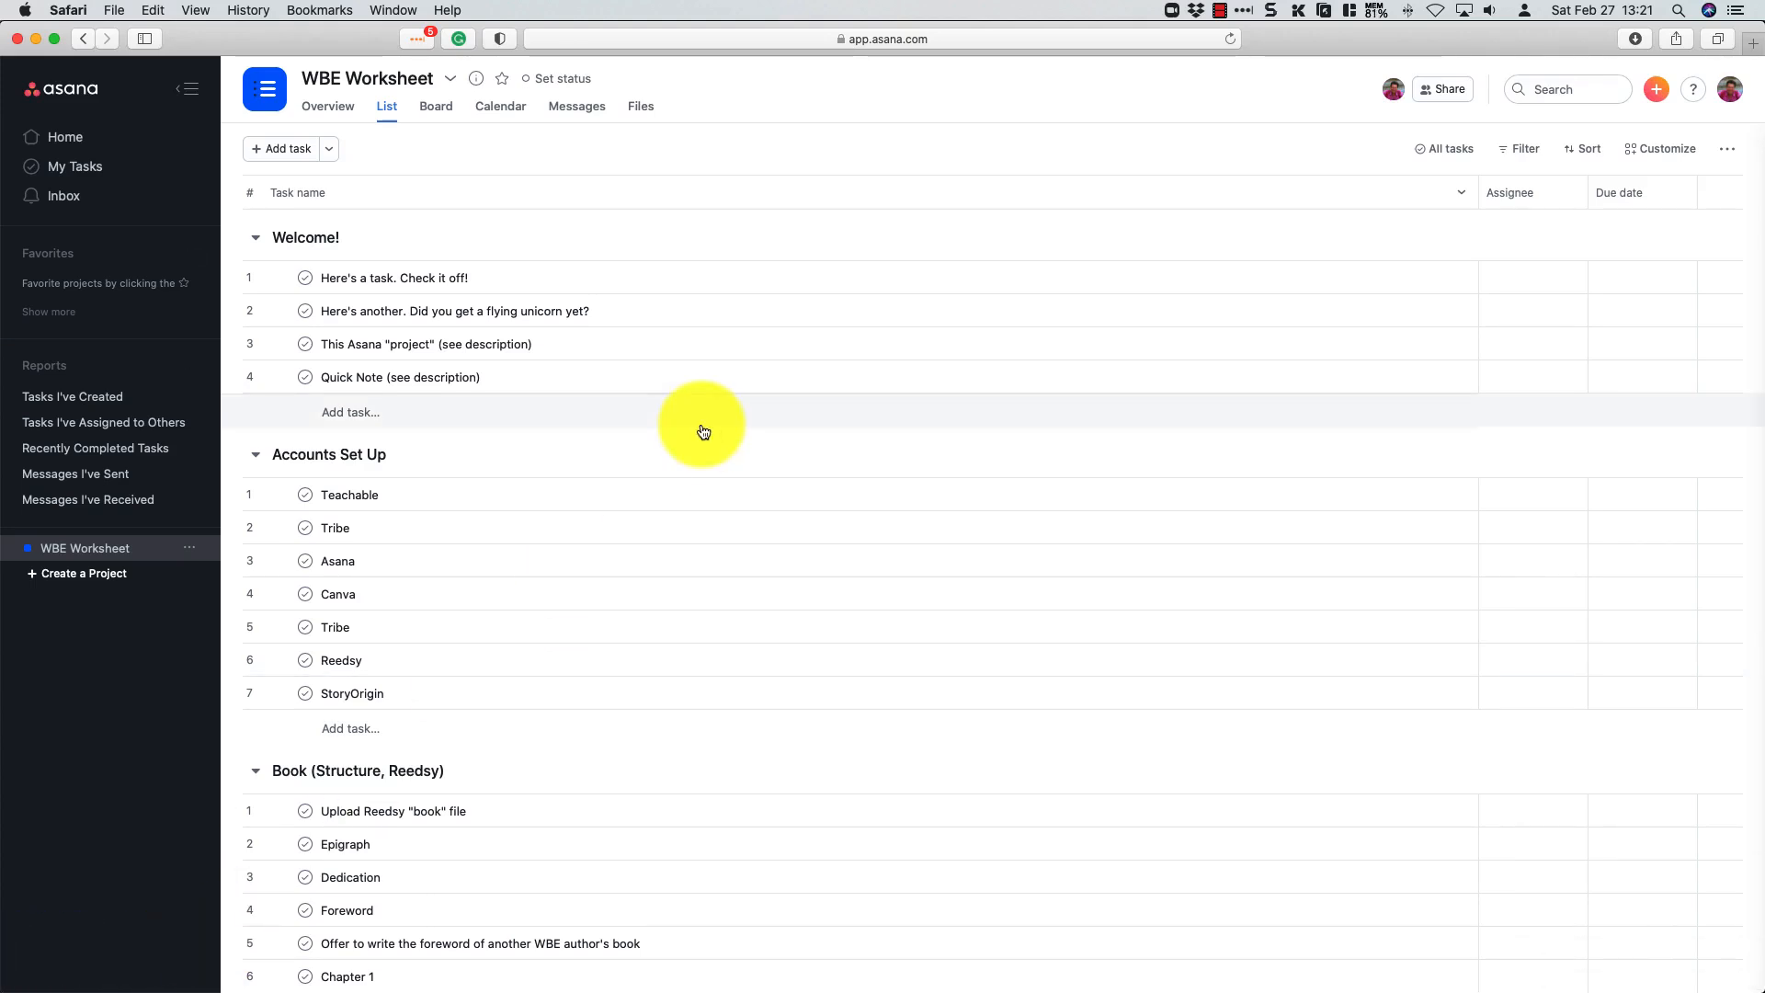
Step: Look through the imported task list and collapse all its sections, from Welcome! to Now What?
scroll(703, 432, down, 20)
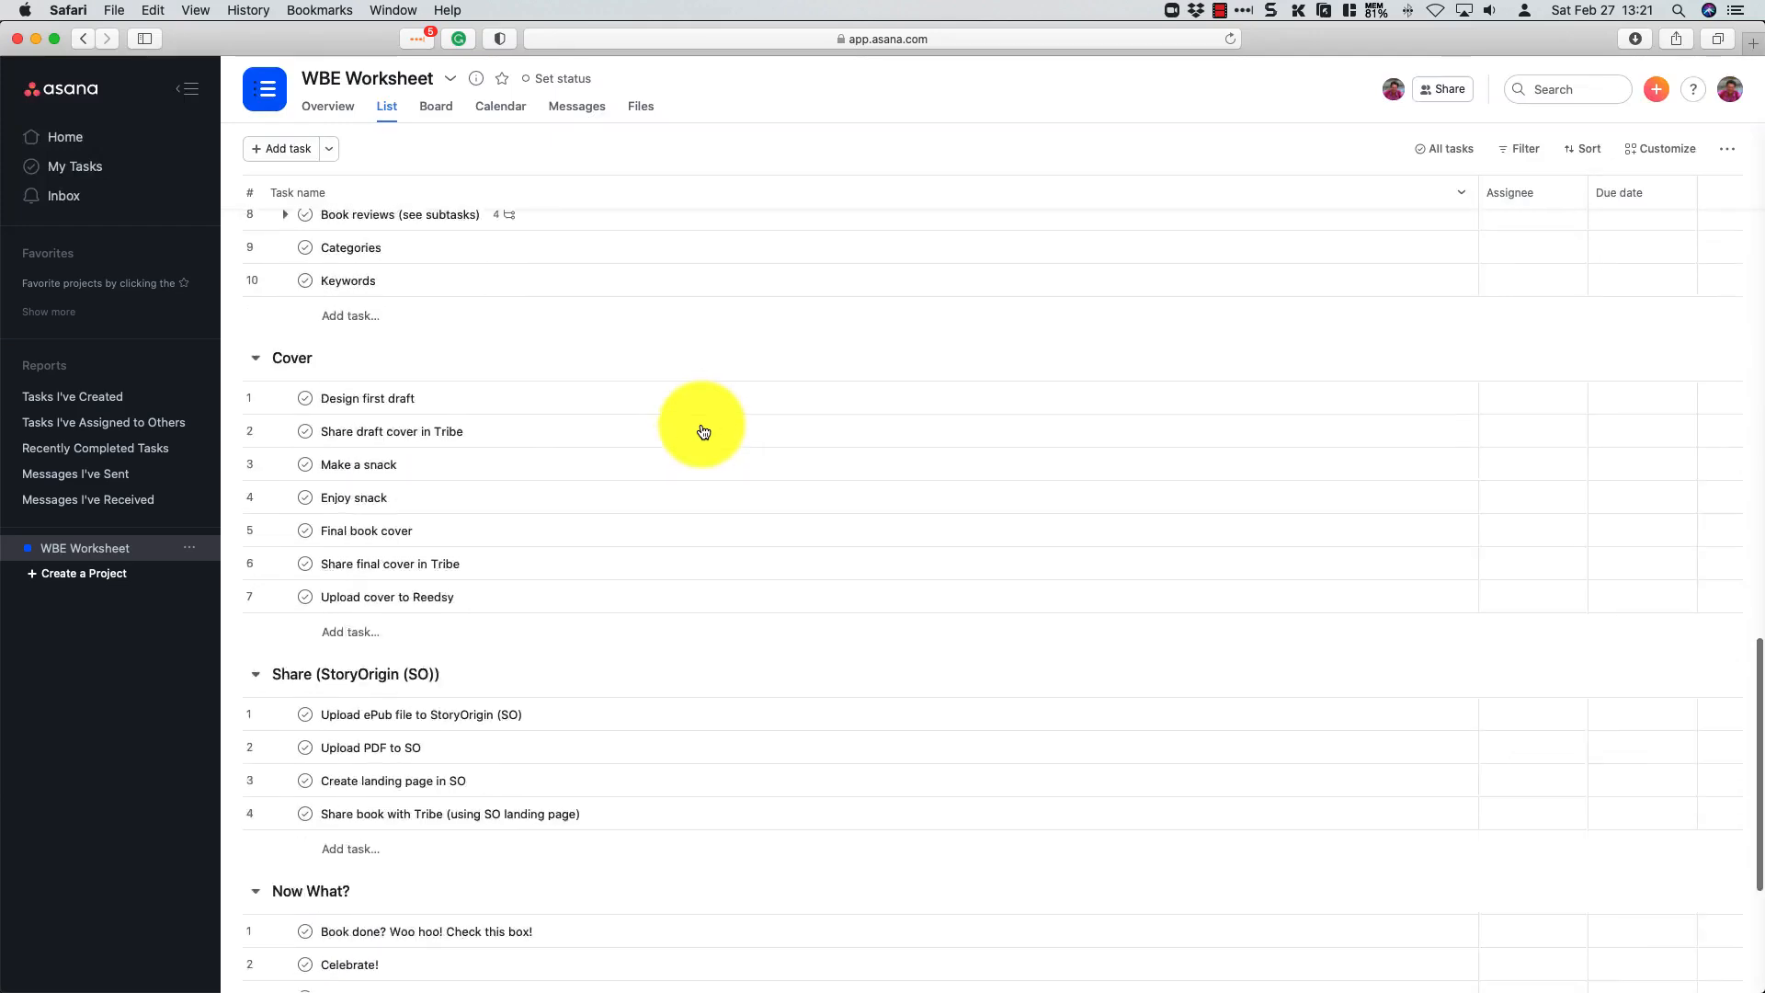
scroll(703, 432, up, 20)
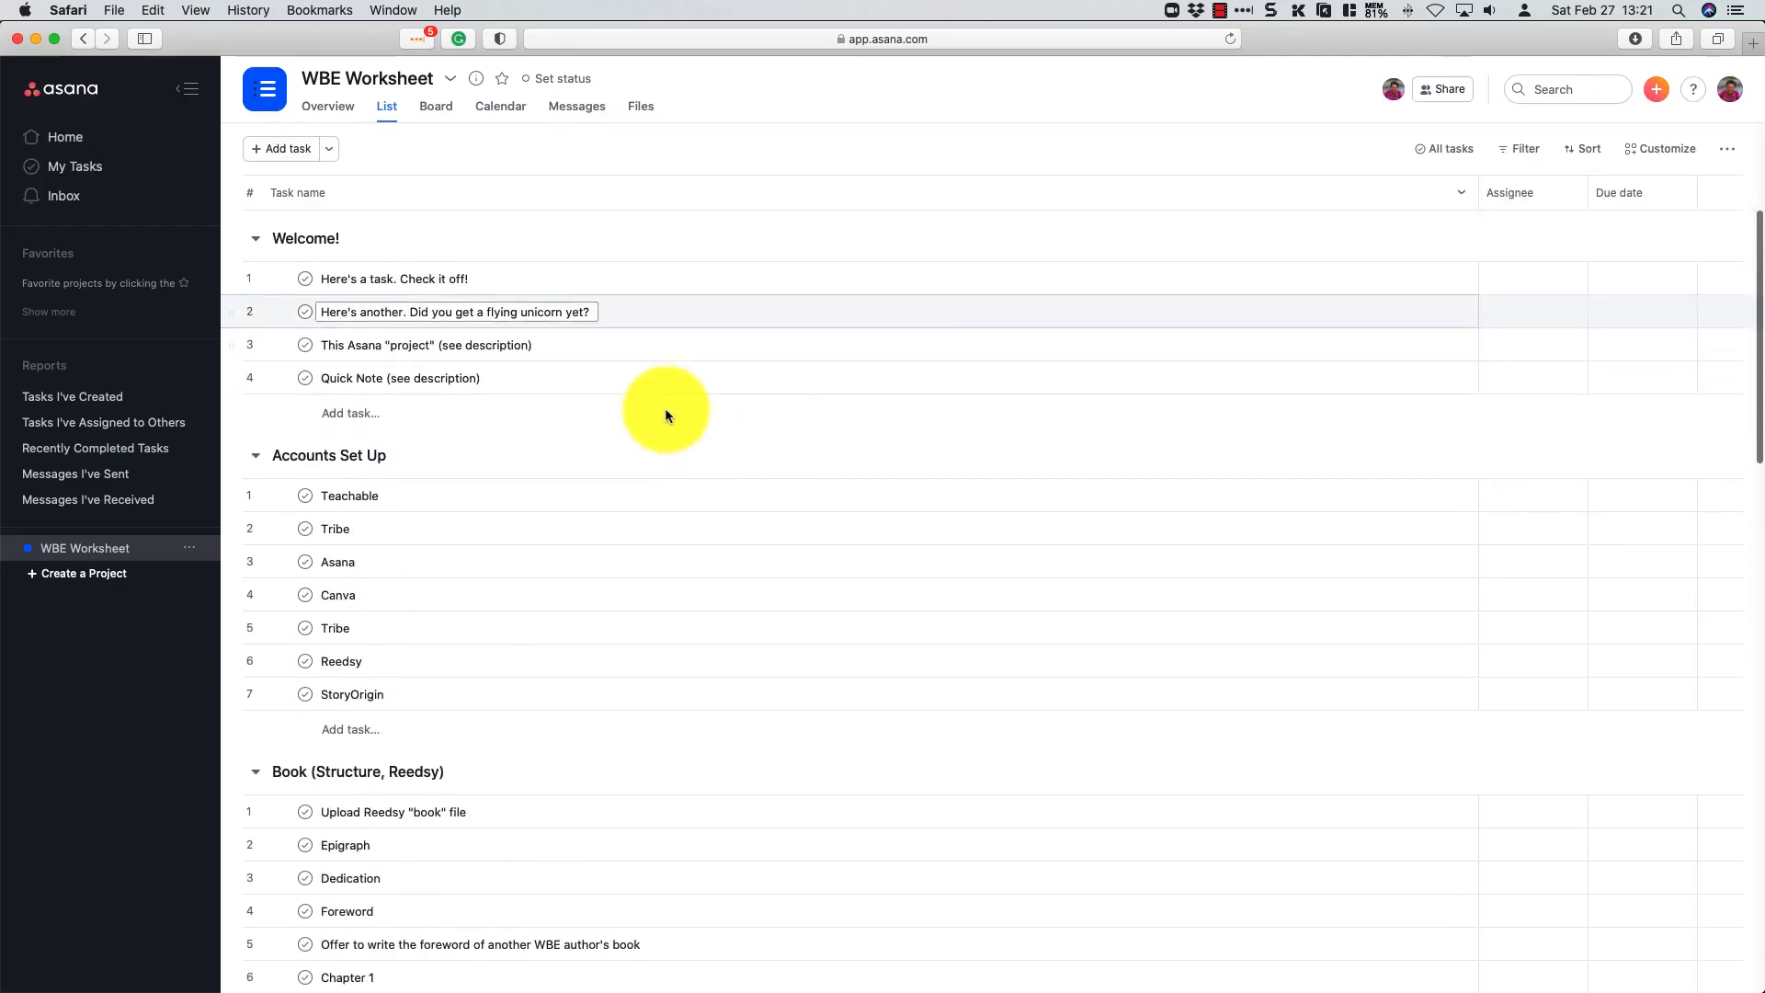
click(256, 239)
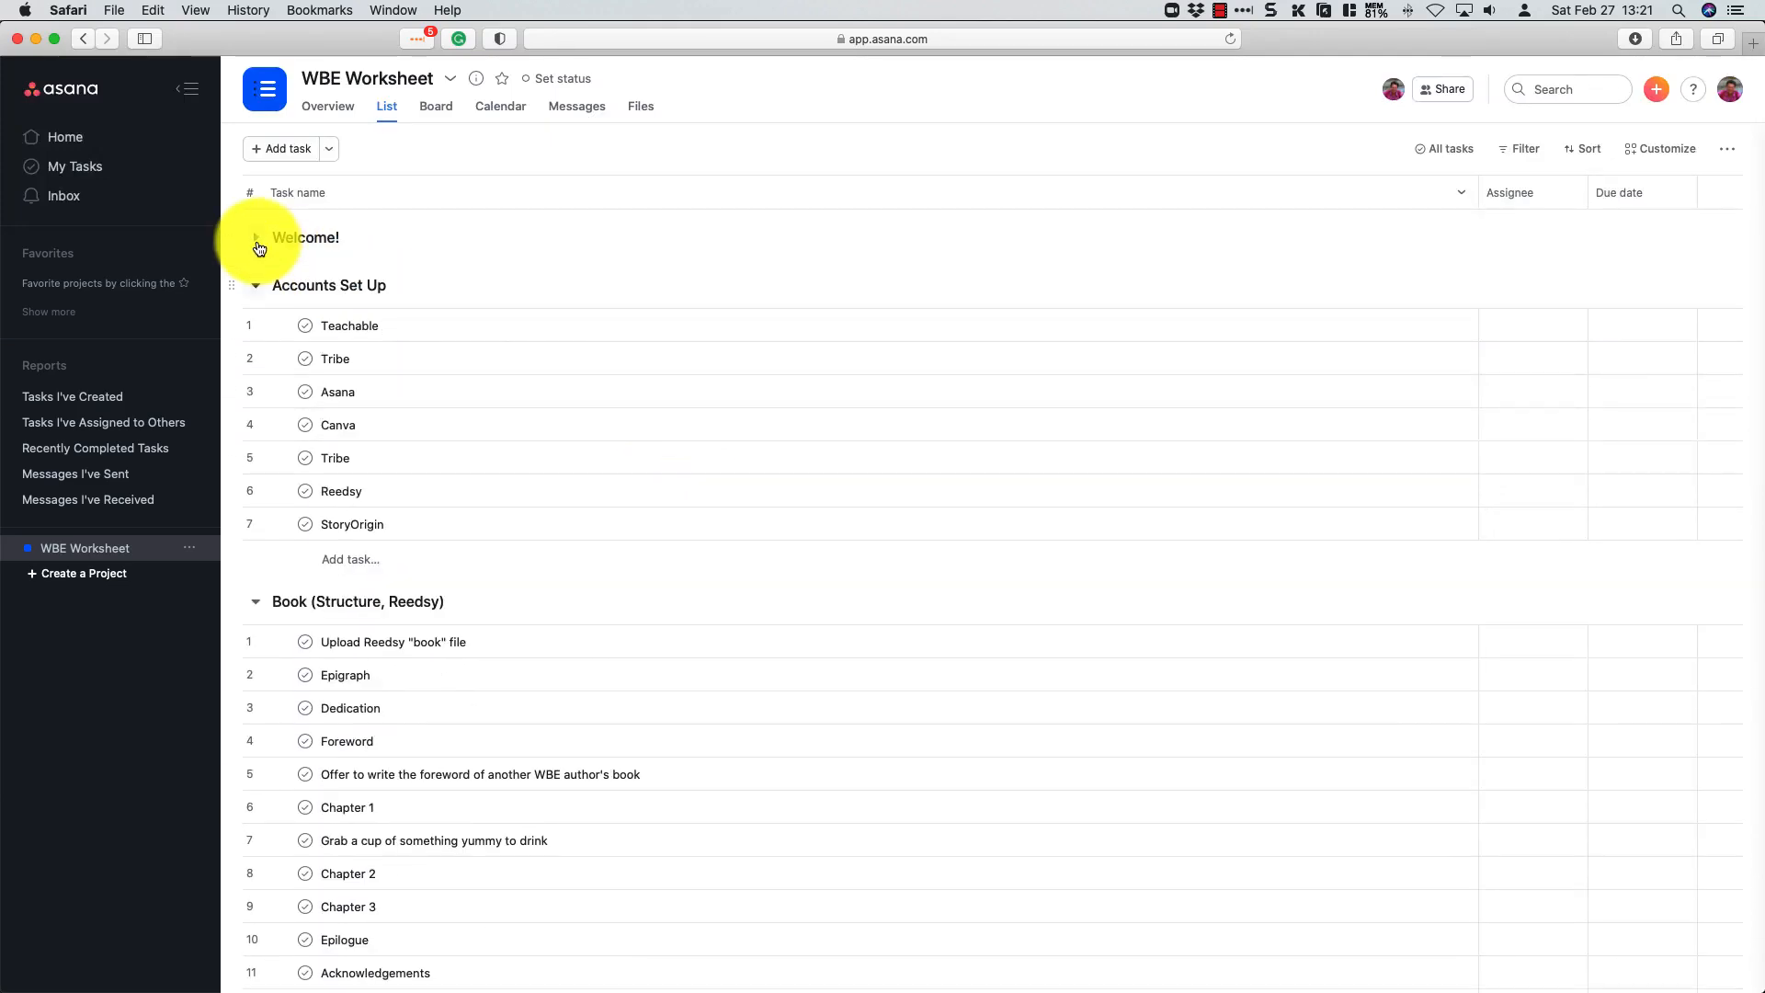
click(256, 286)
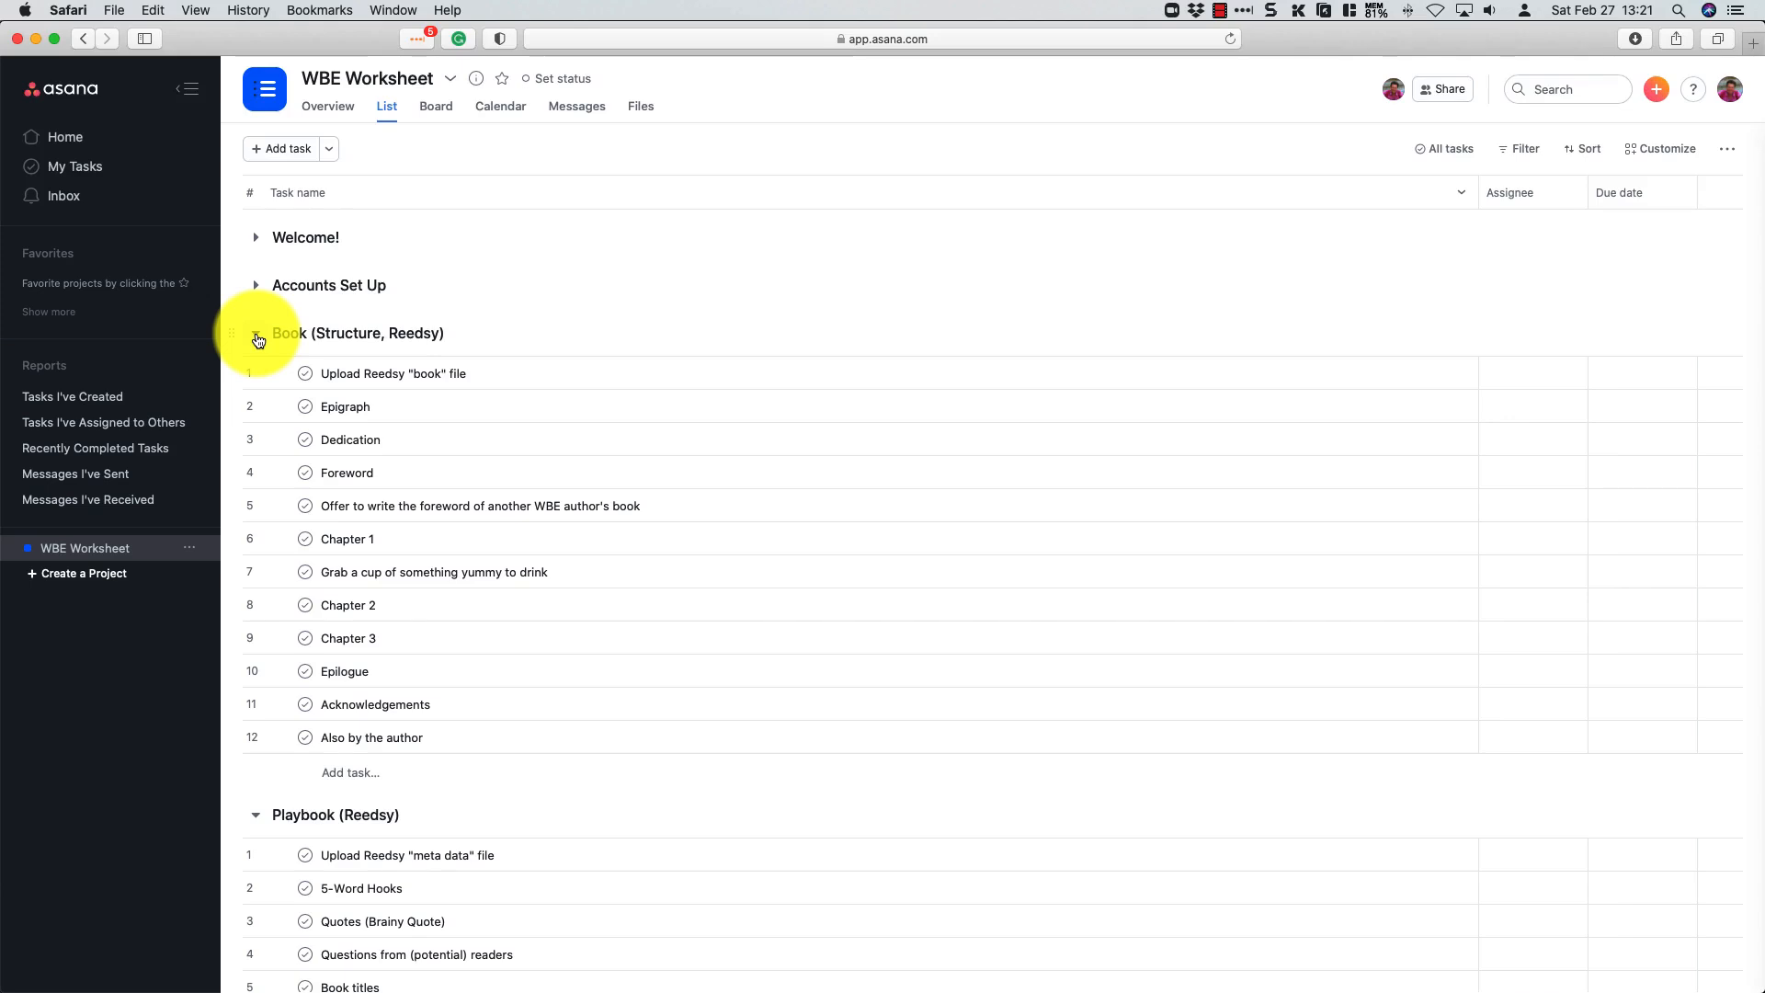
click(257, 335)
click(257, 382)
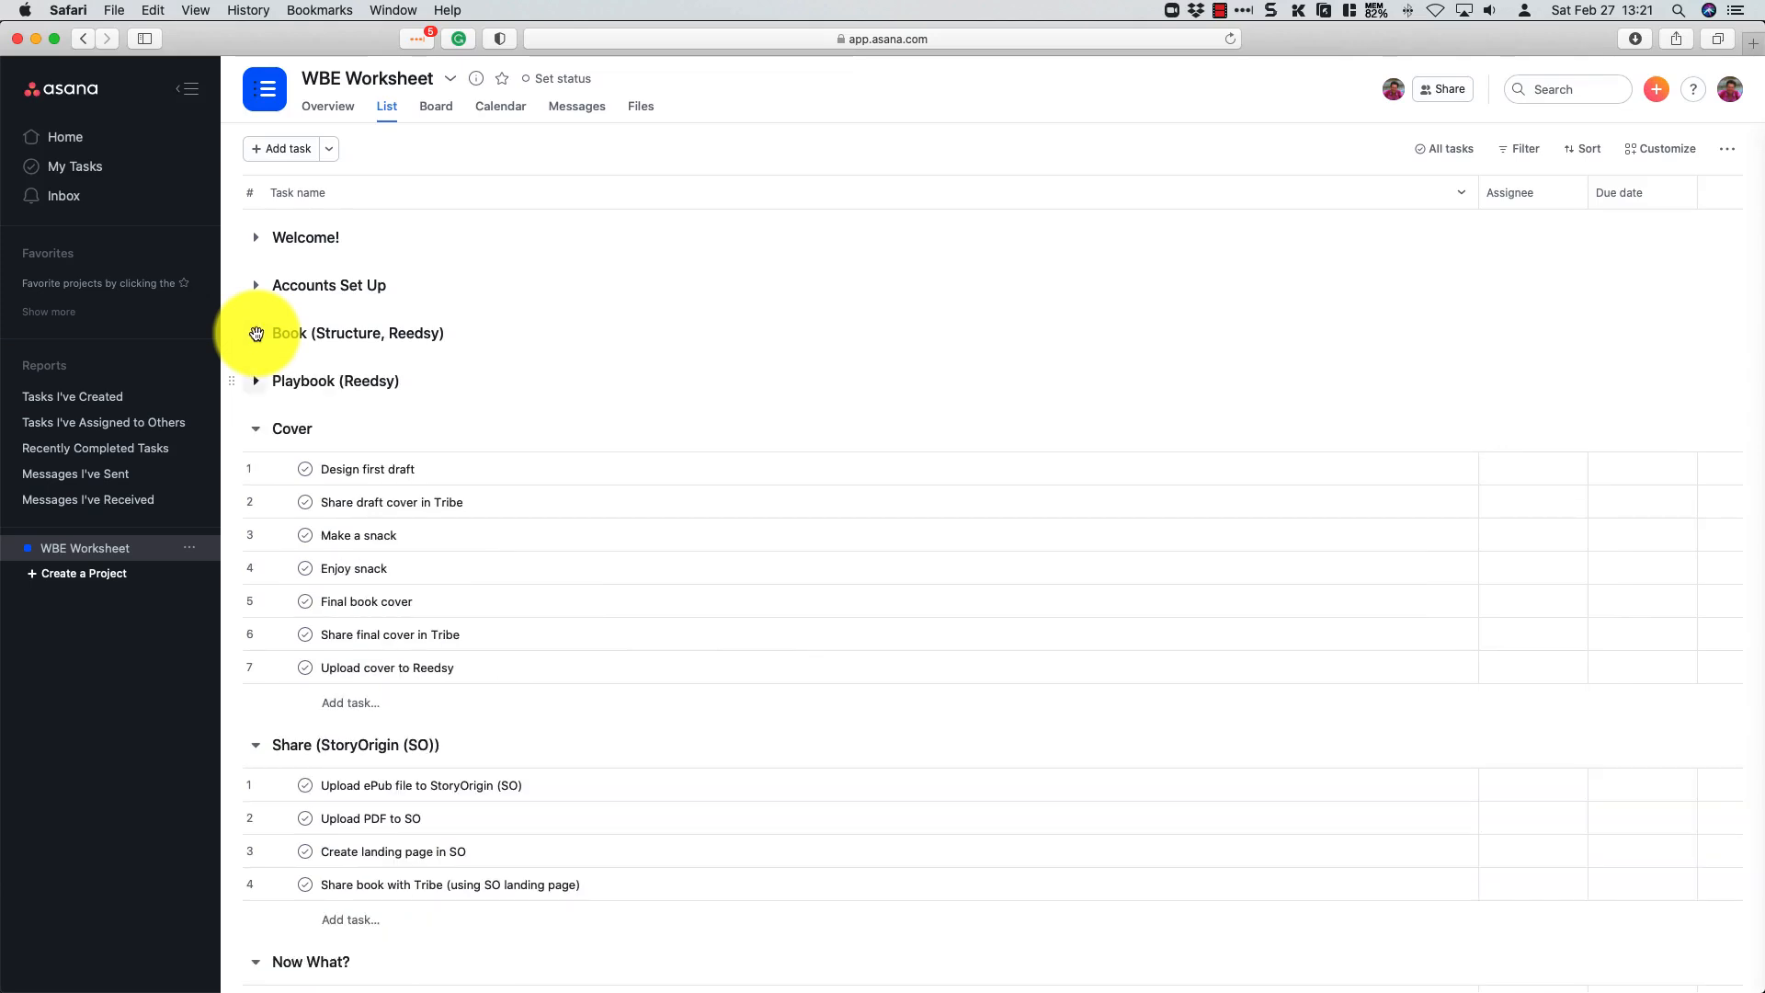
click(255, 432)
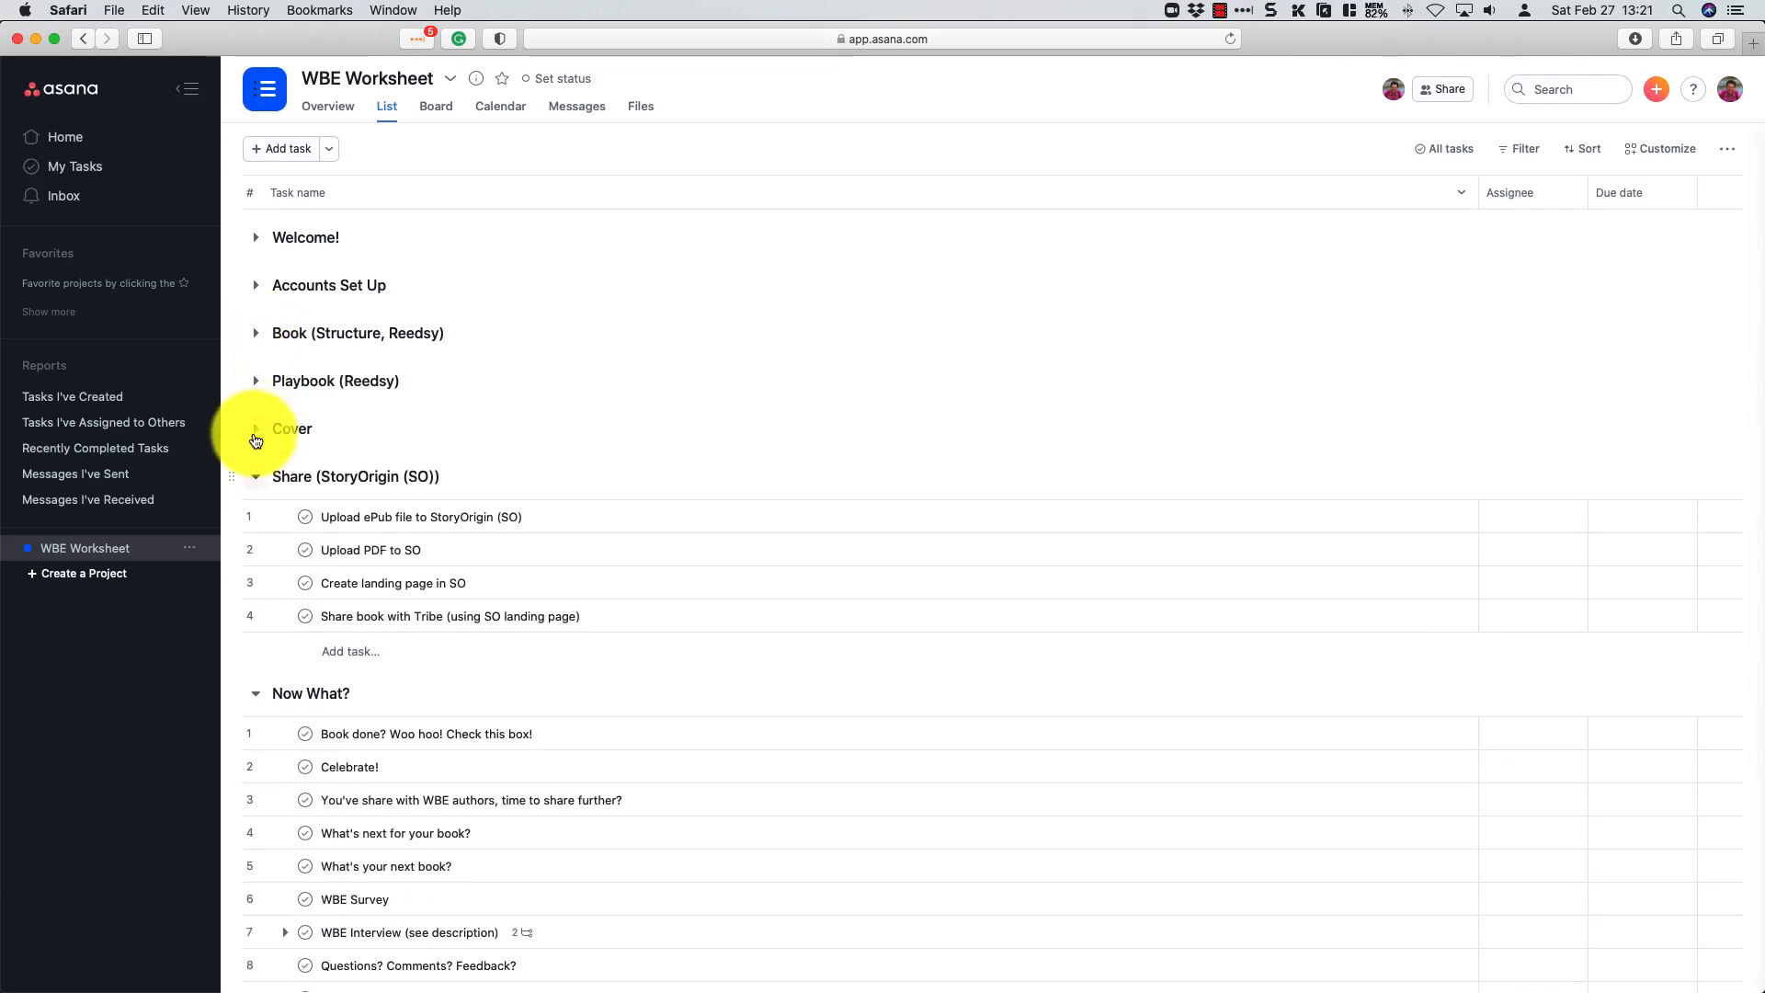
click(257, 477)
click(257, 525)
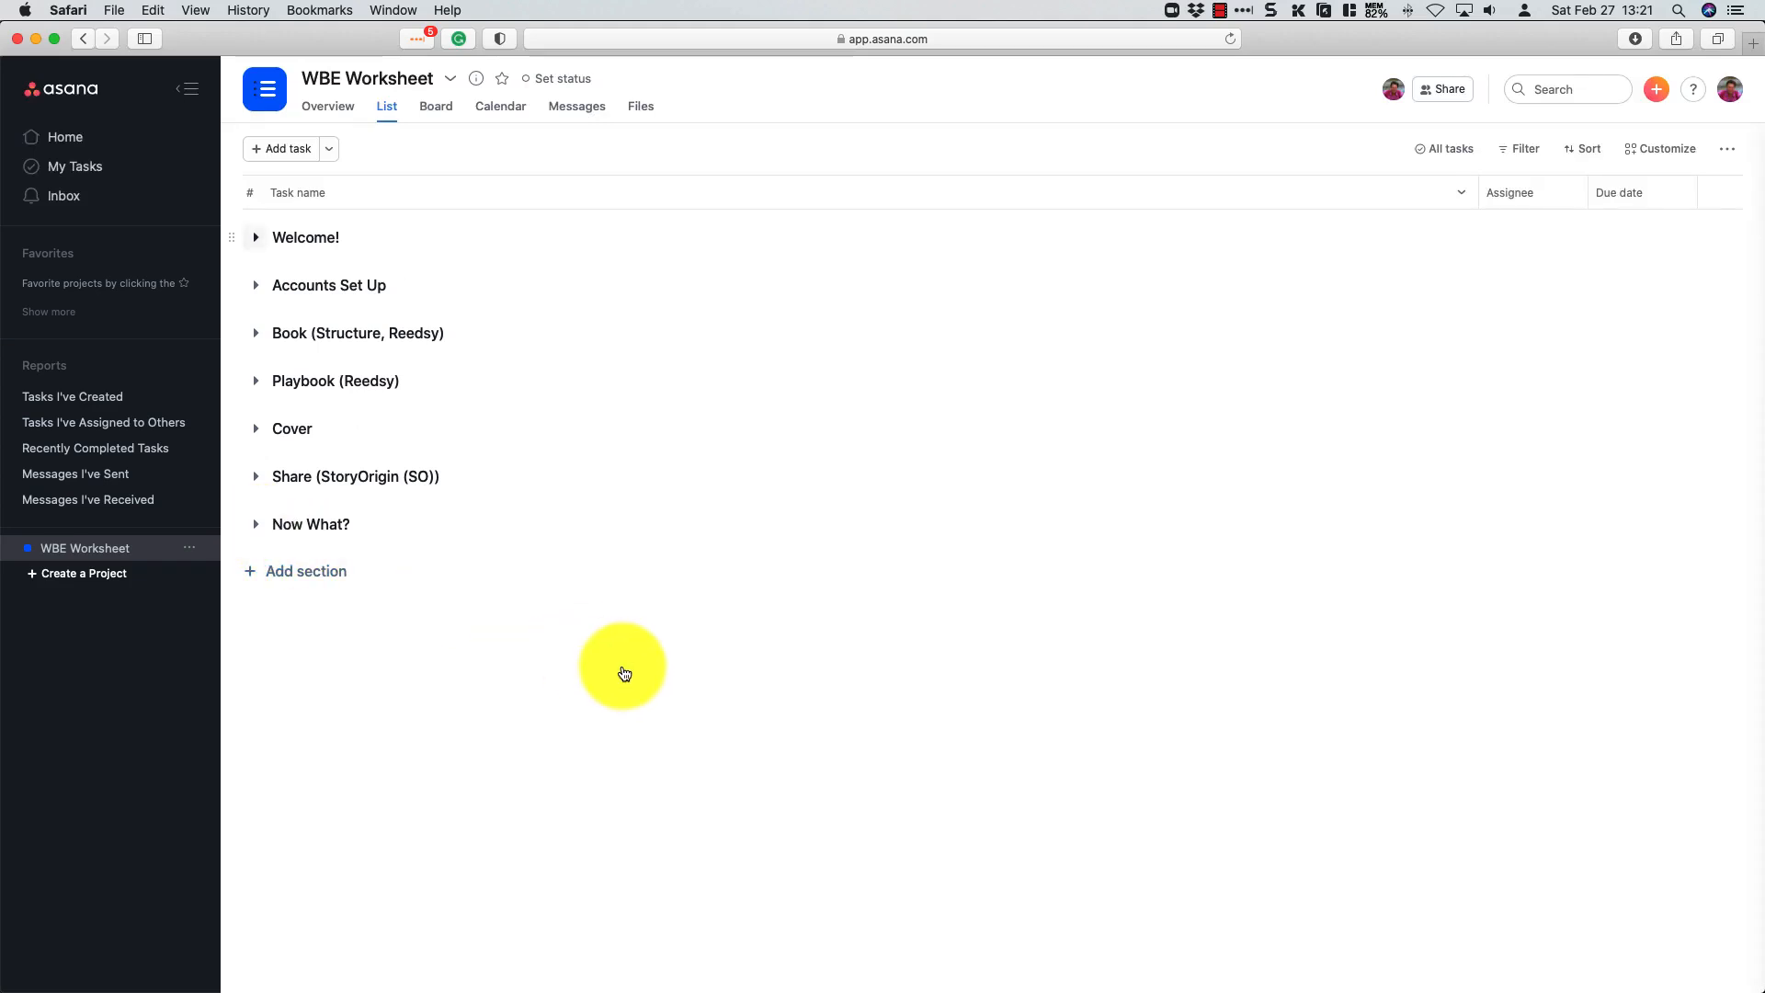
Step: Expand the Welcome! section and give the task "Here's a task. Check it off!" the due date 02/27/21 and yourself as assignee
click(257, 238)
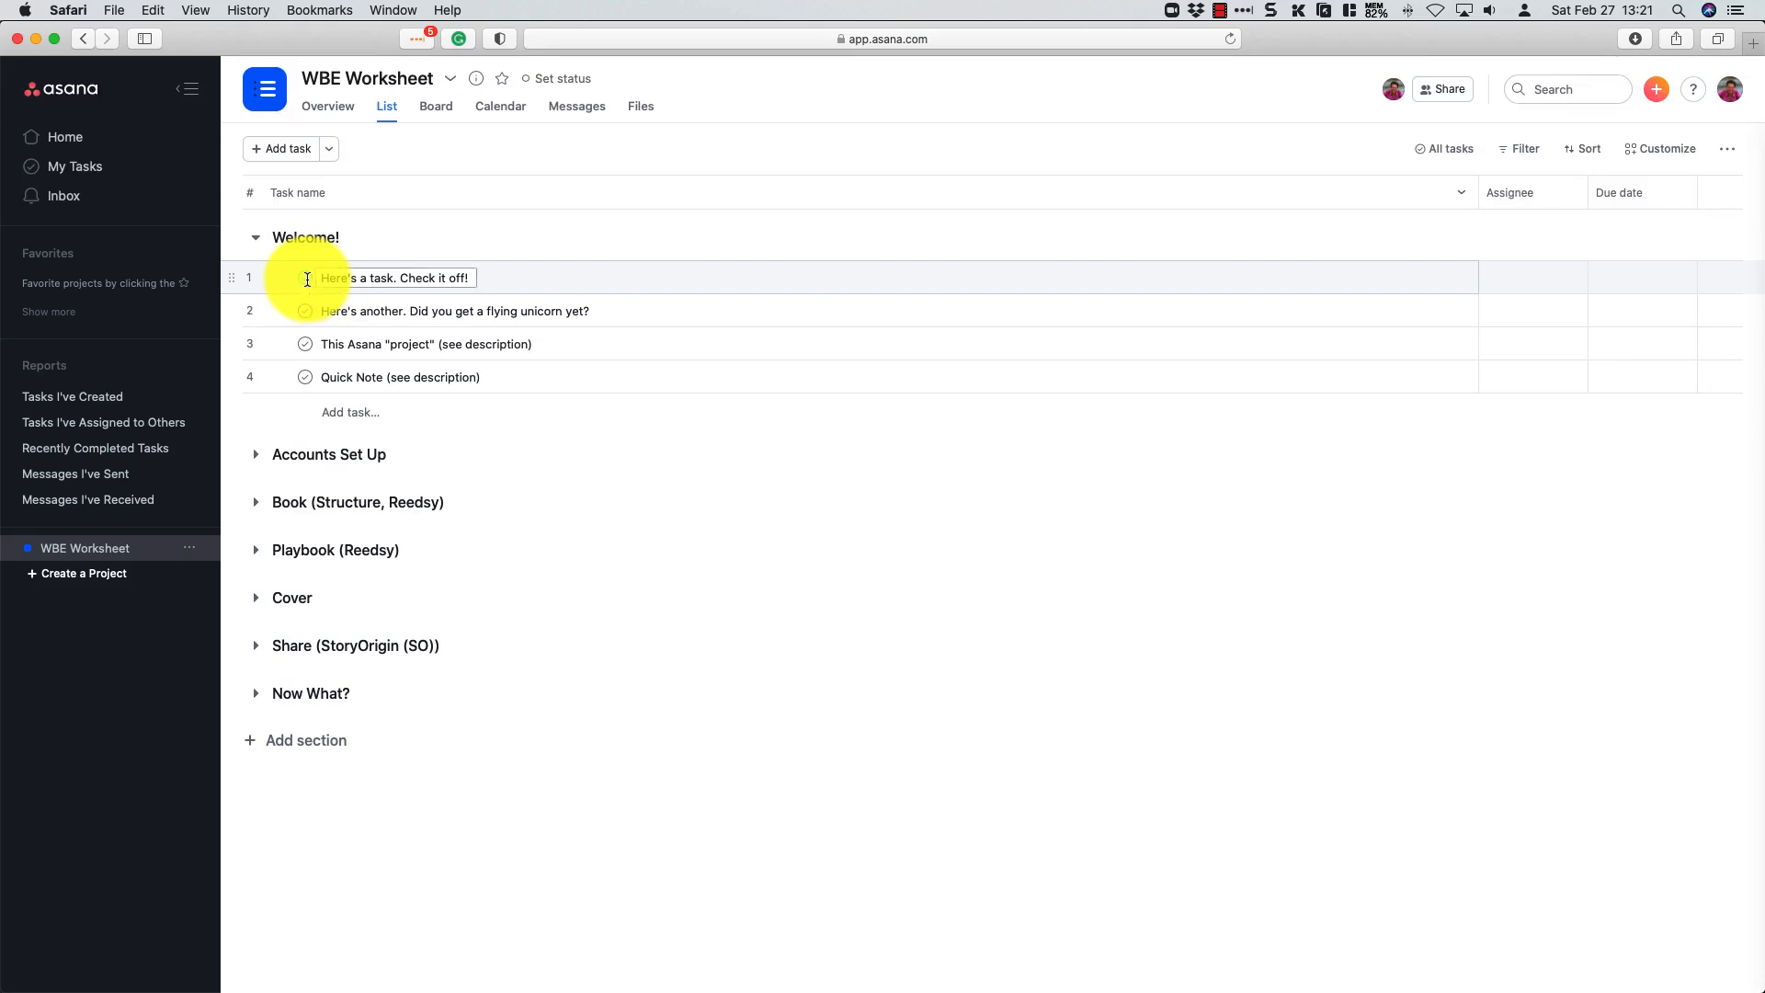
click(551, 282)
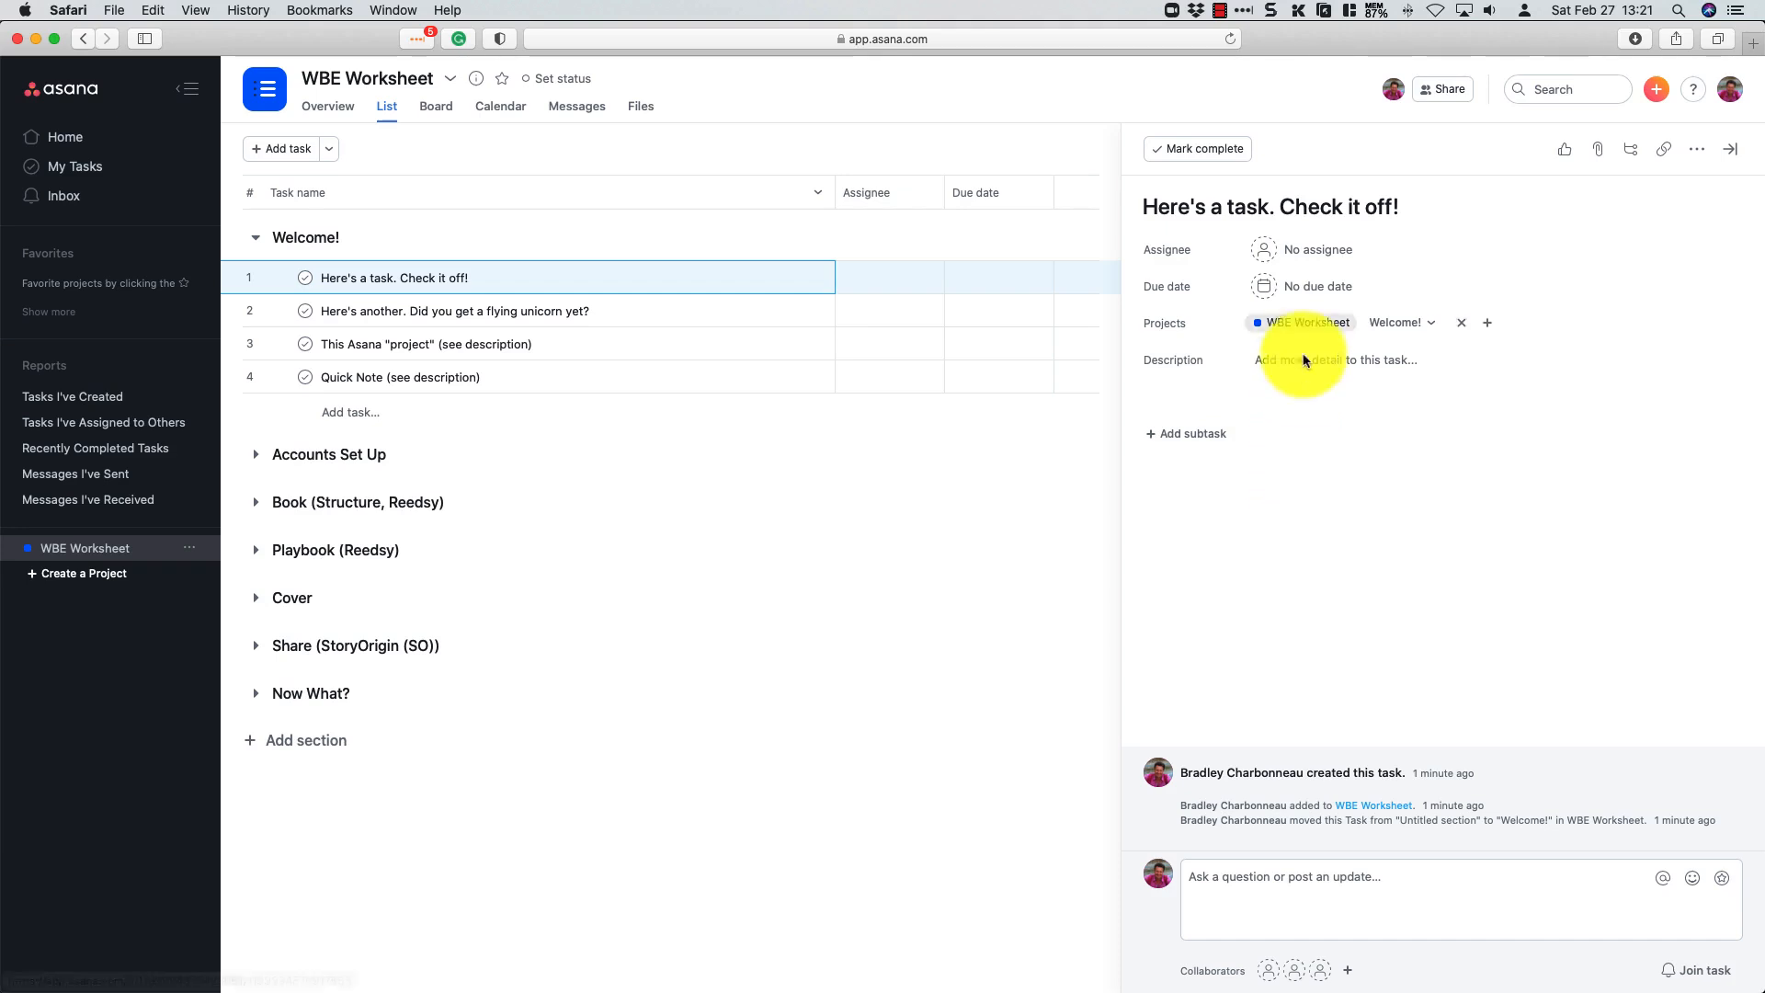
click(1312, 284)
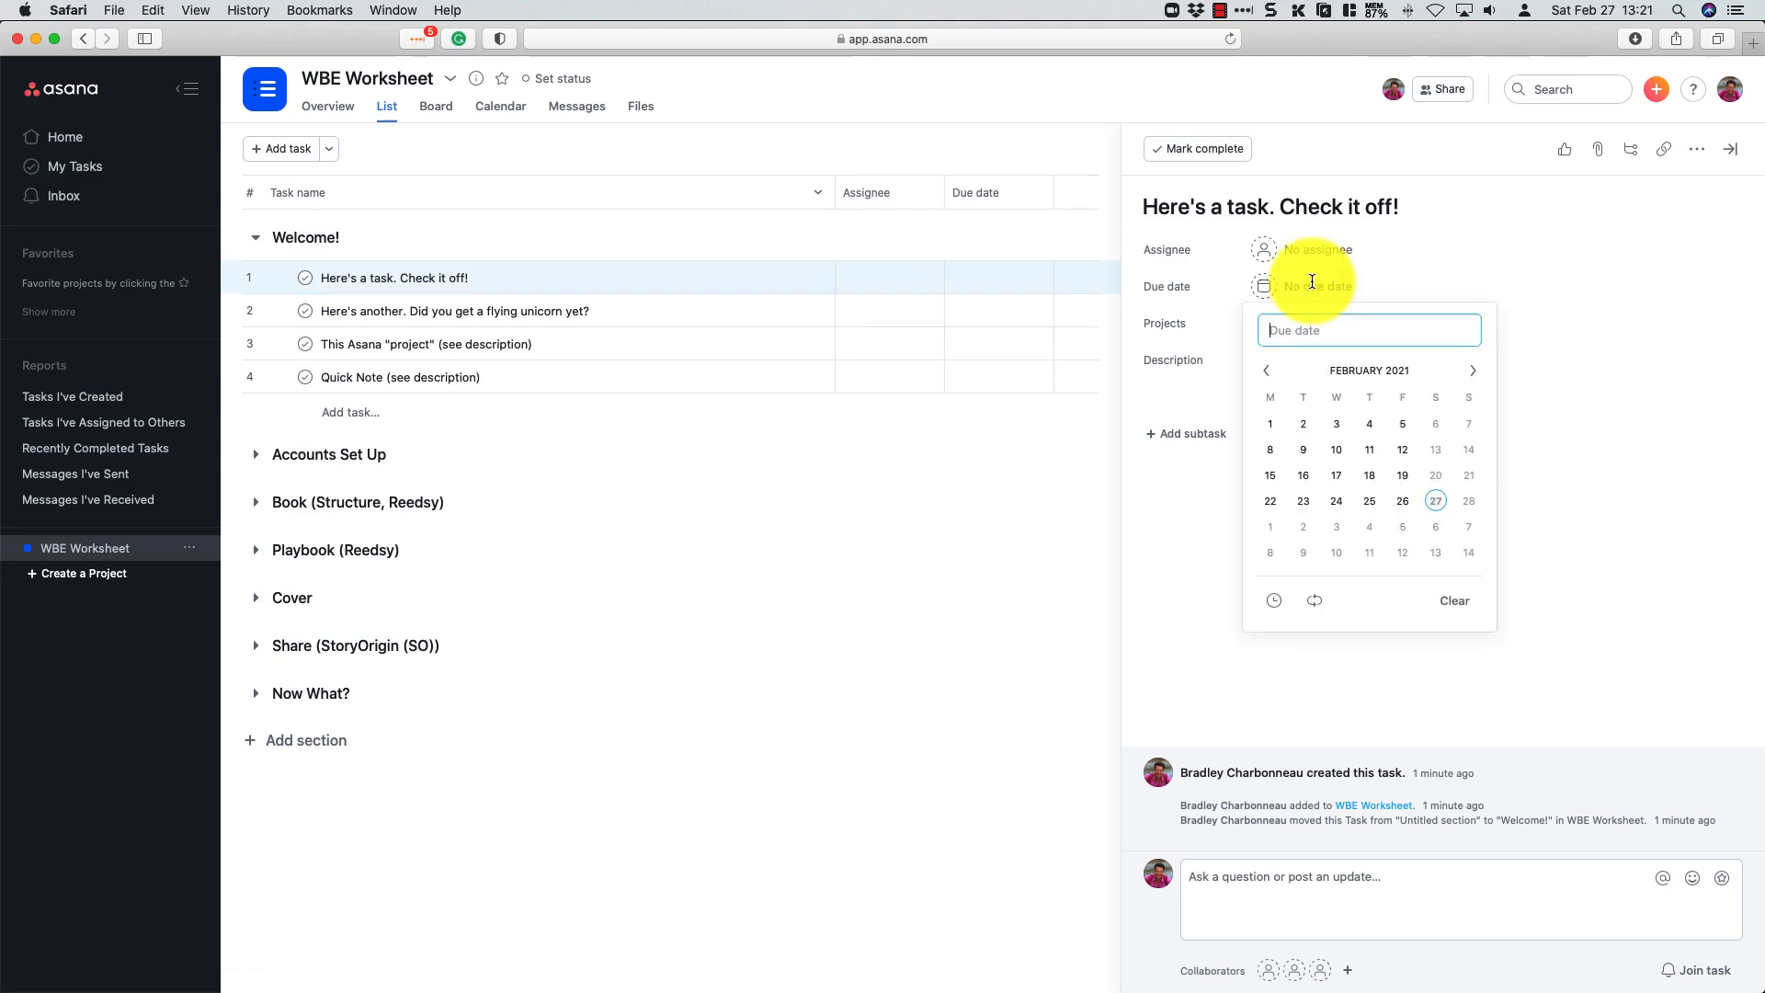
click(1434, 501)
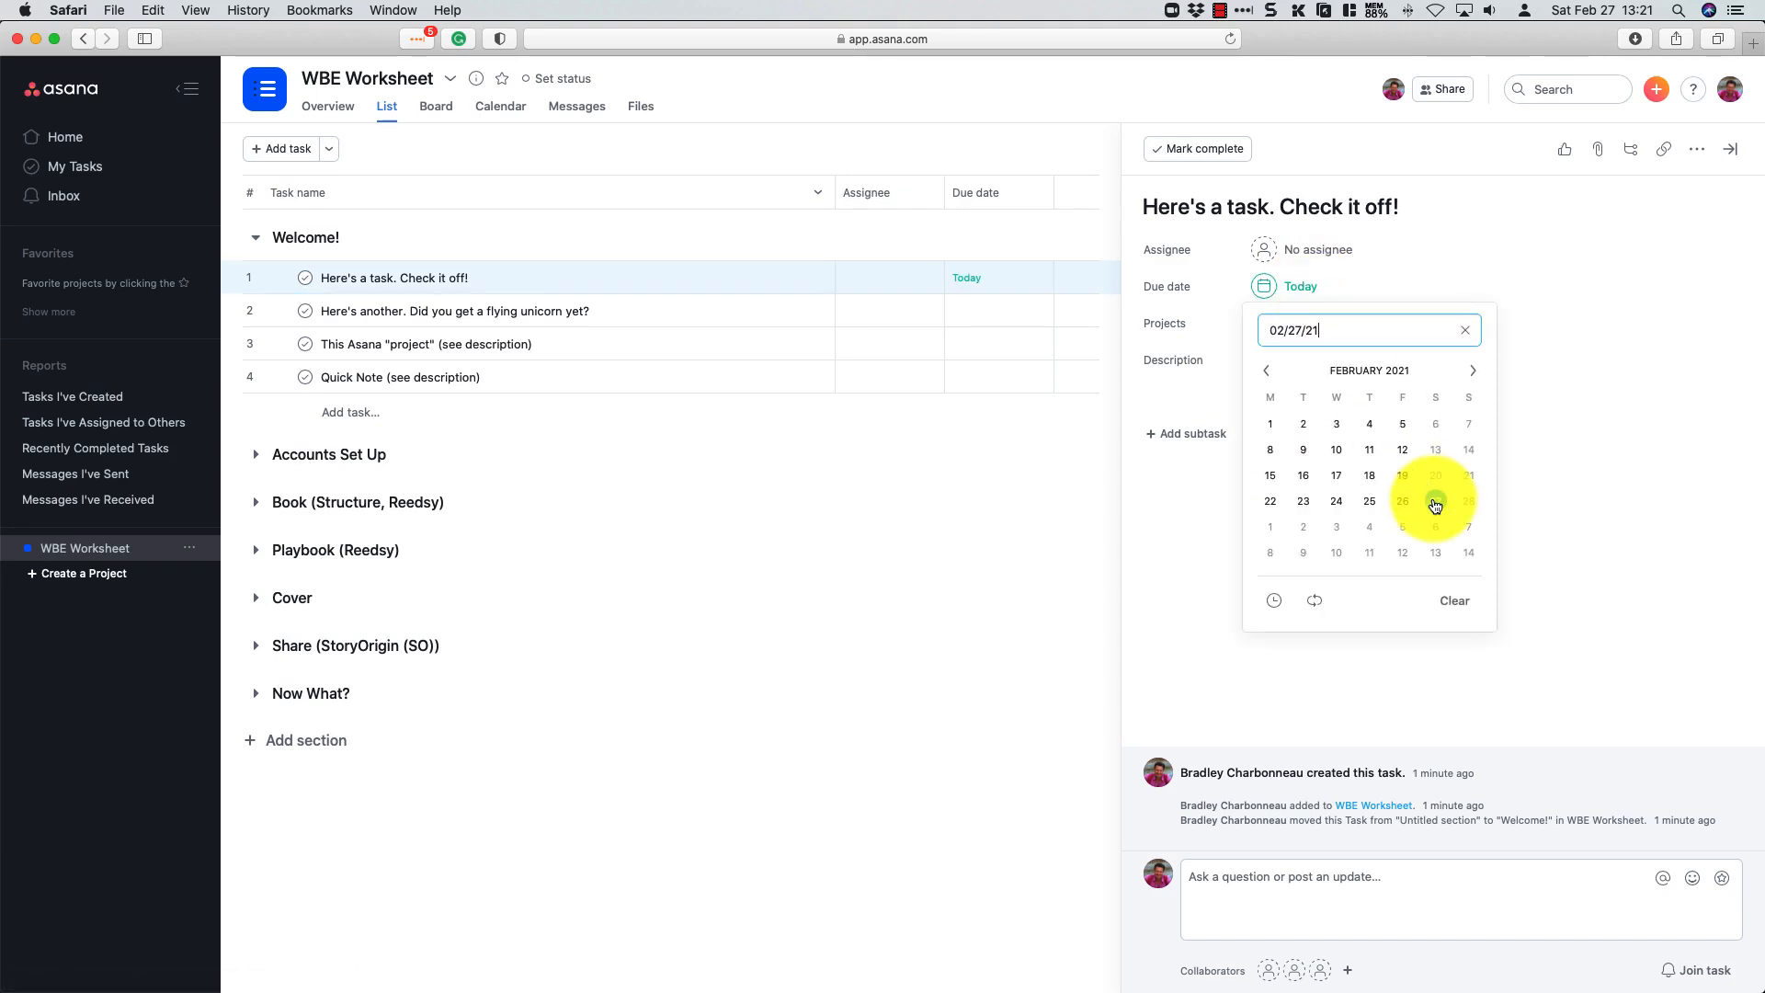
click(1594, 333)
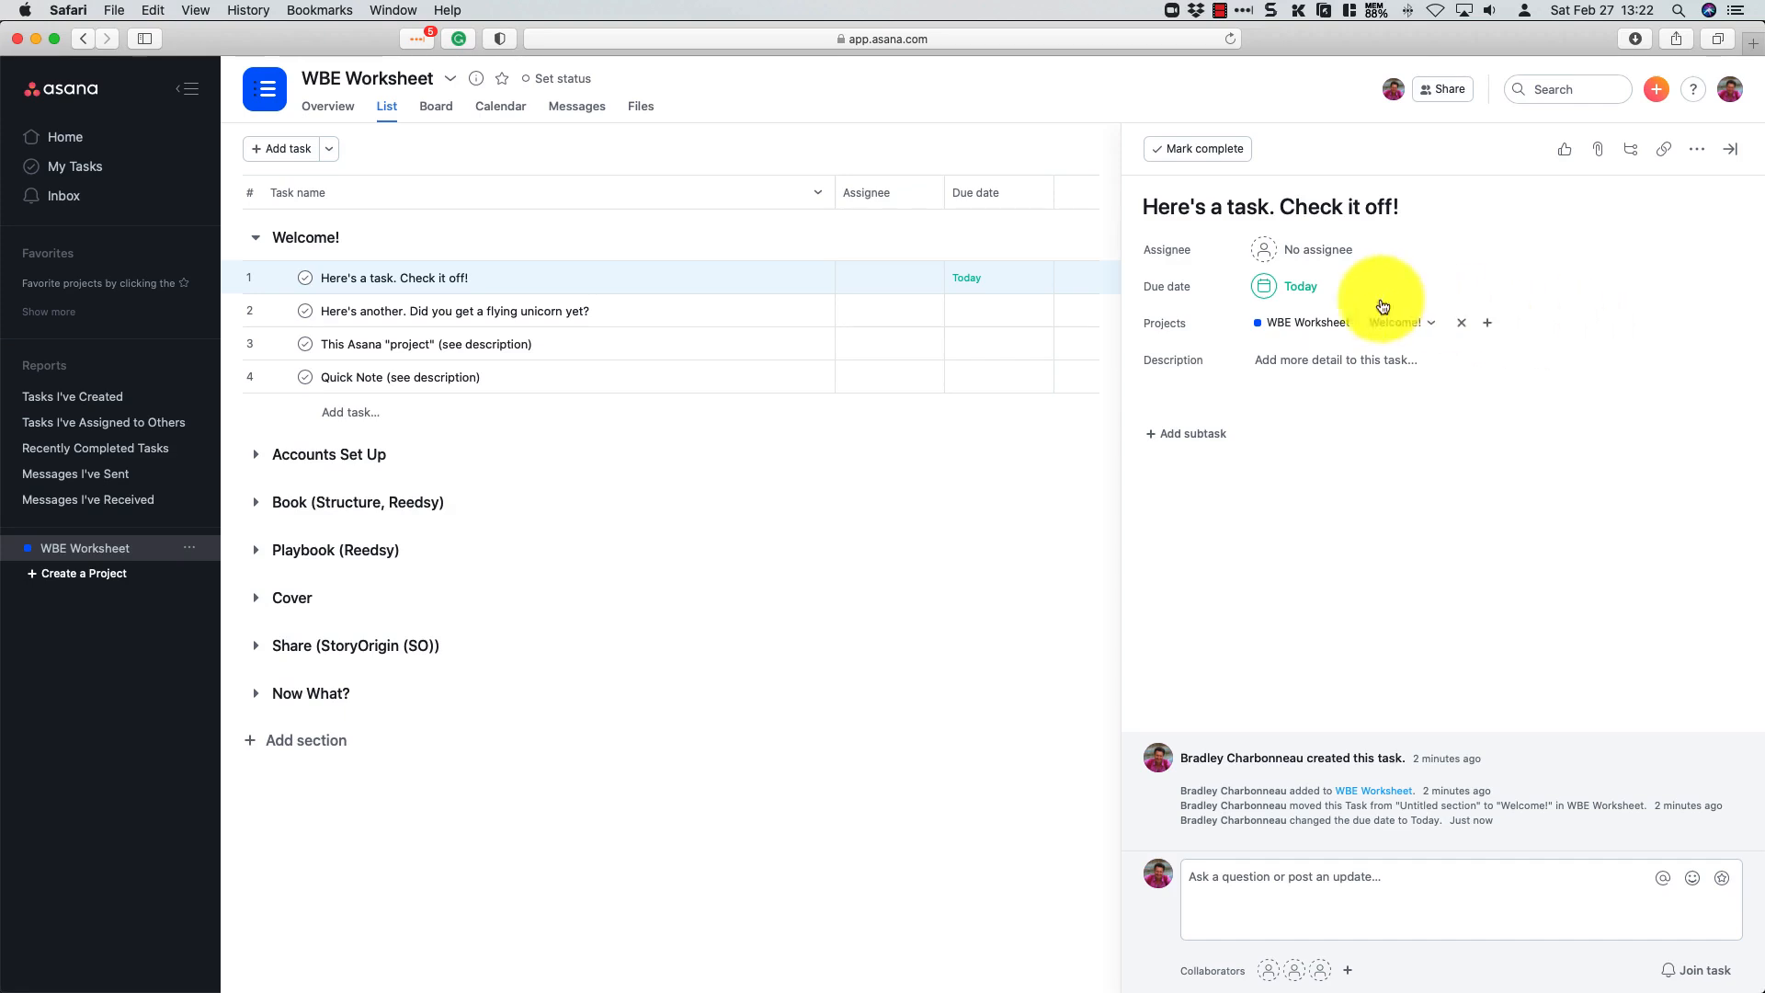
click(1304, 295)
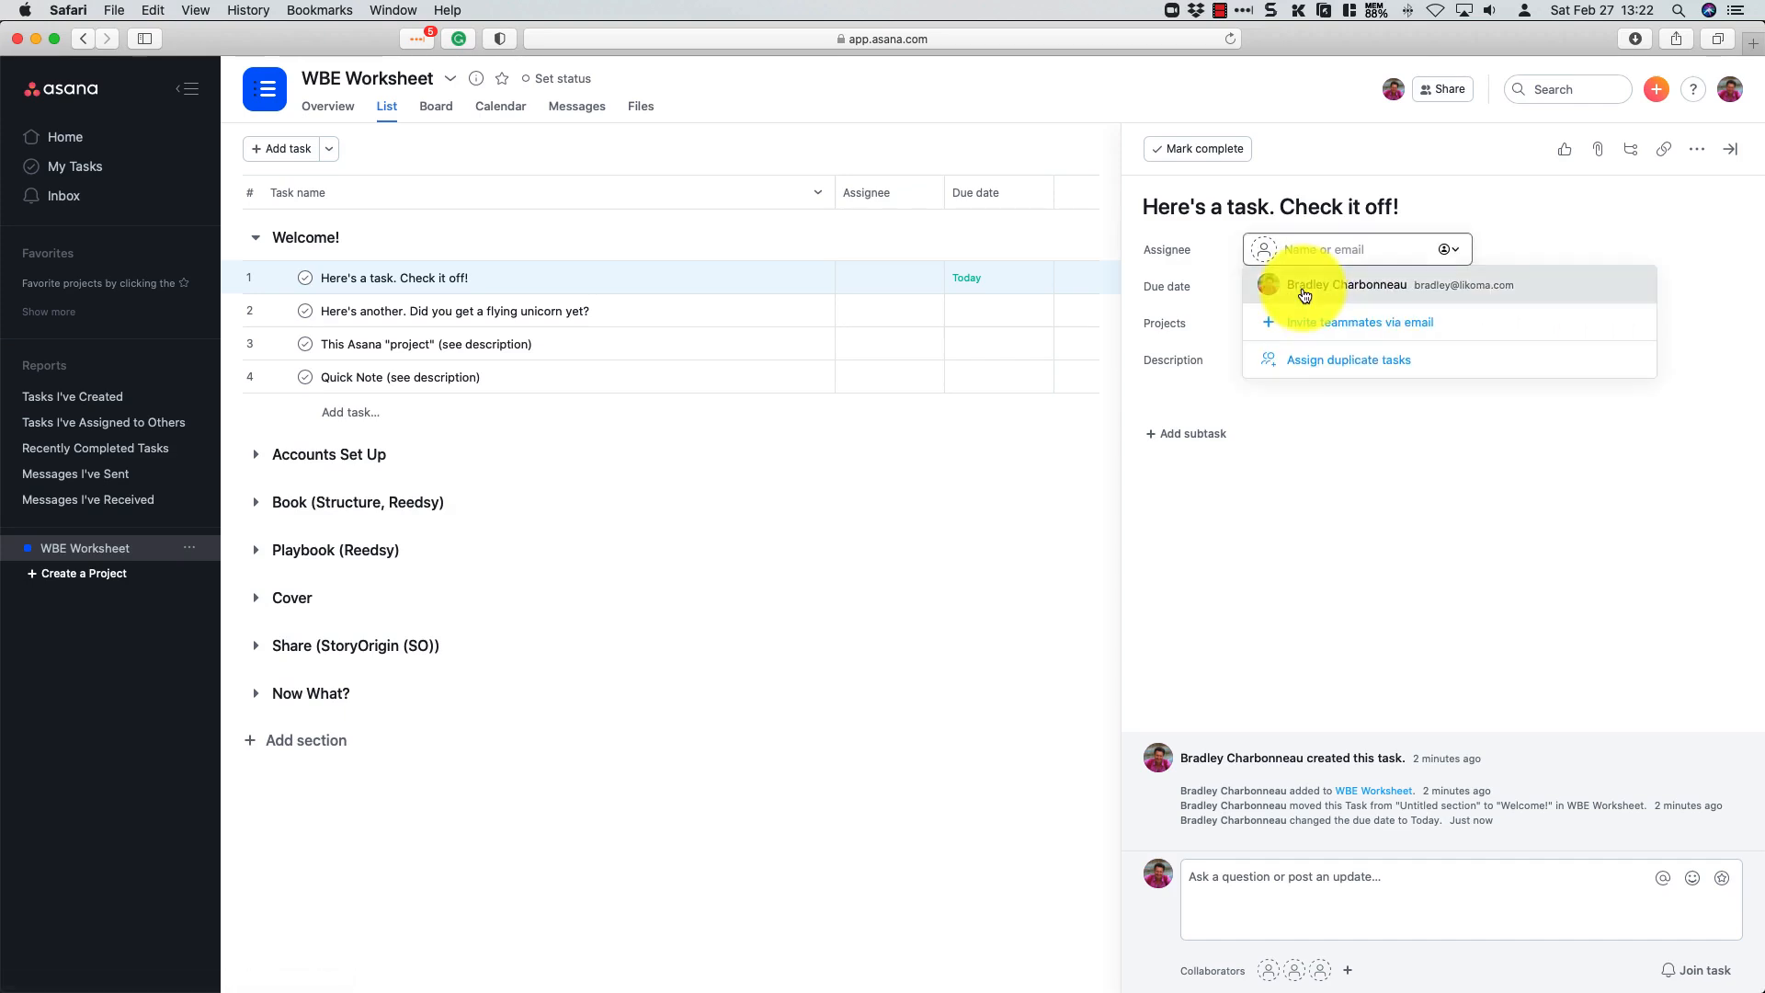
click(1302, 289)
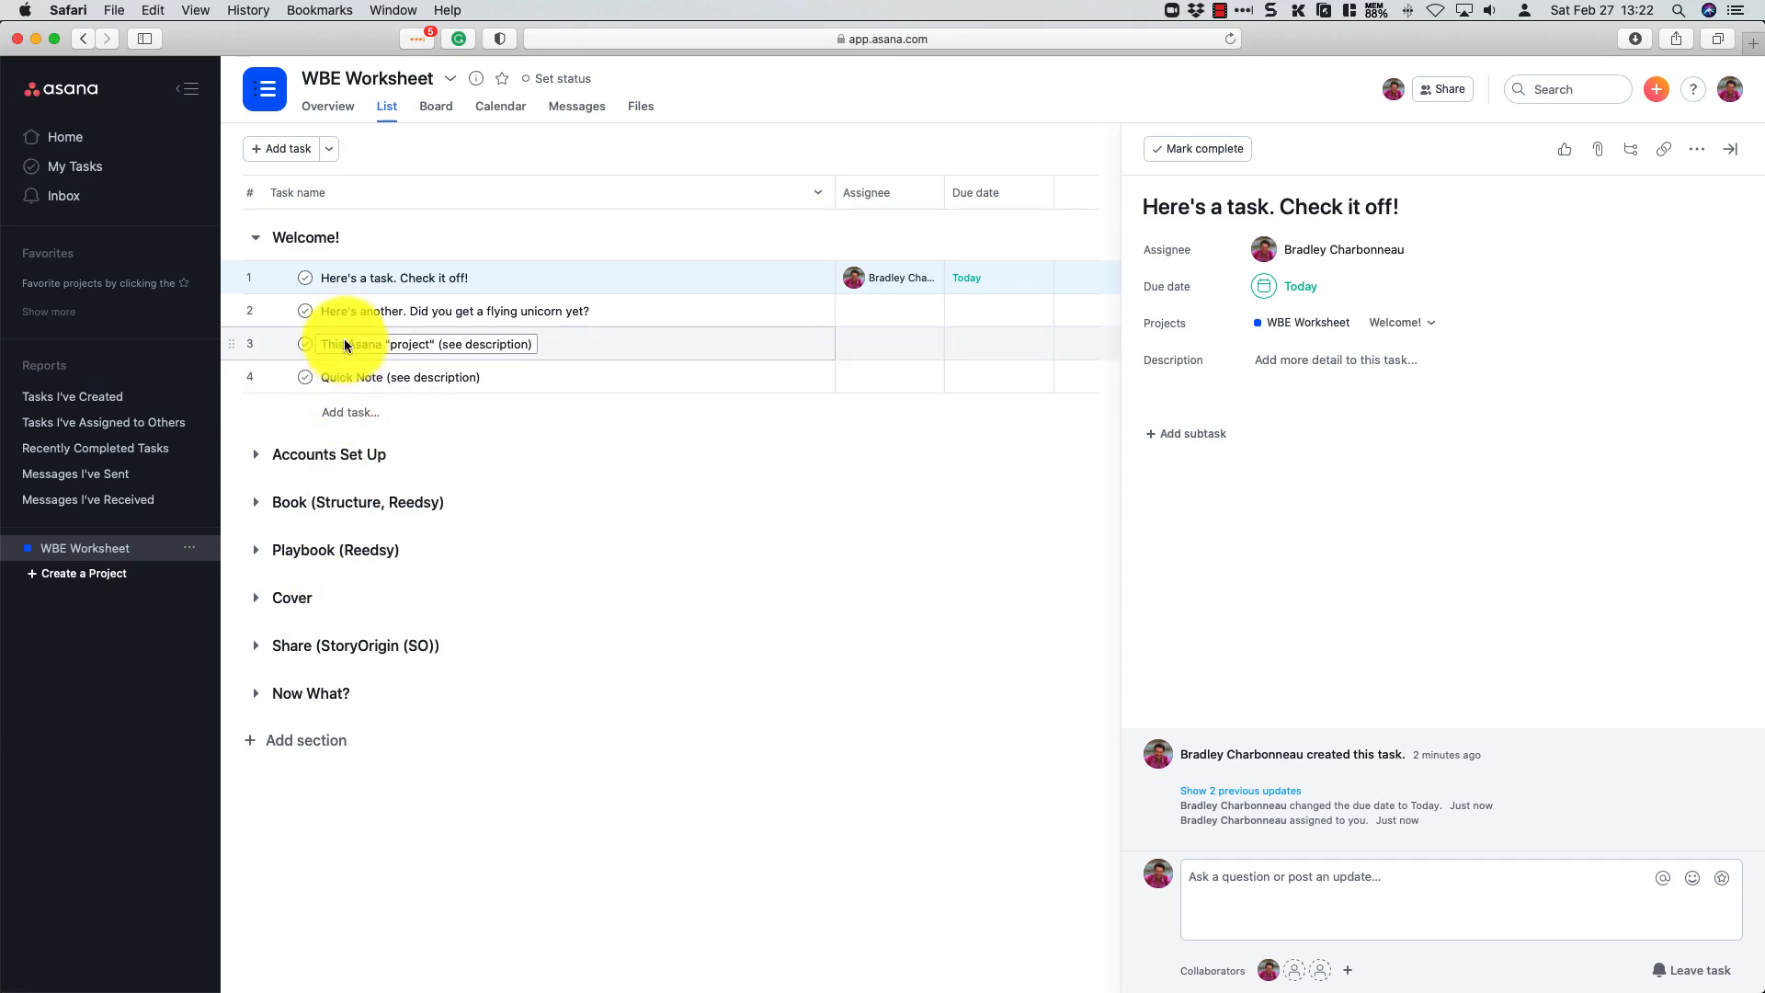
Step: Mark the first three Welcome! tasks complete, reading the description of 'This Asana "project" (see description)' before completing it
click(307, 284)
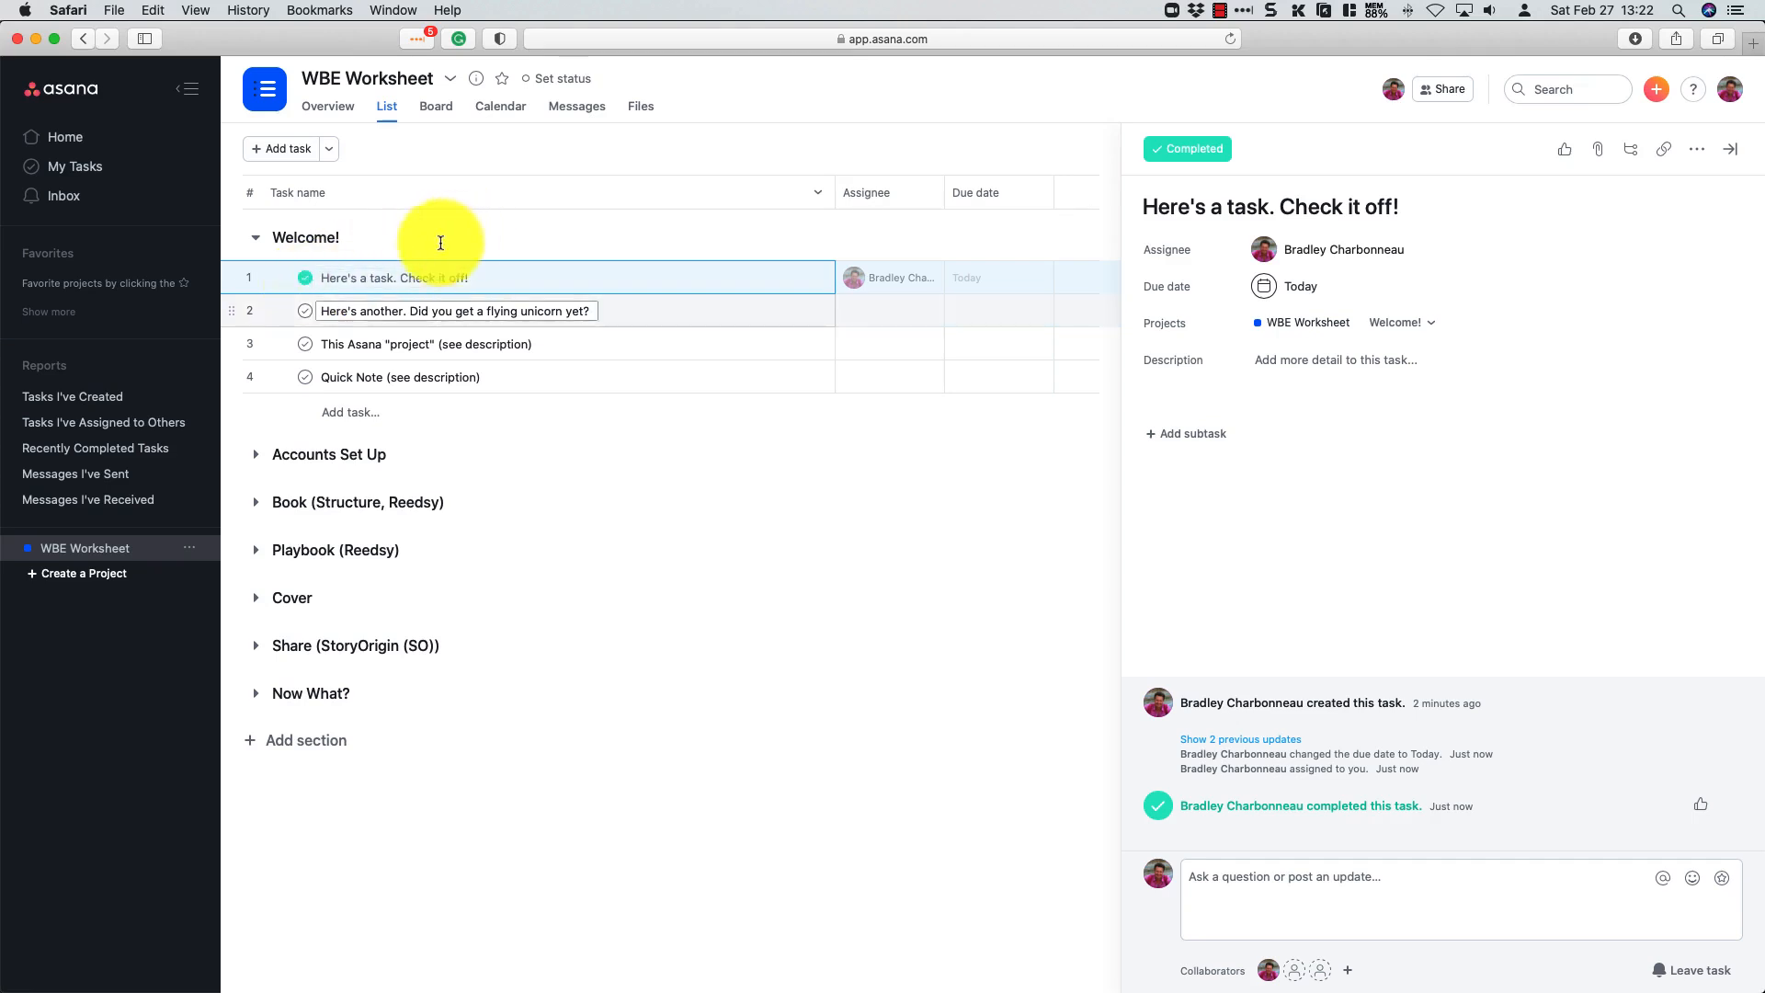
click(304, 310)
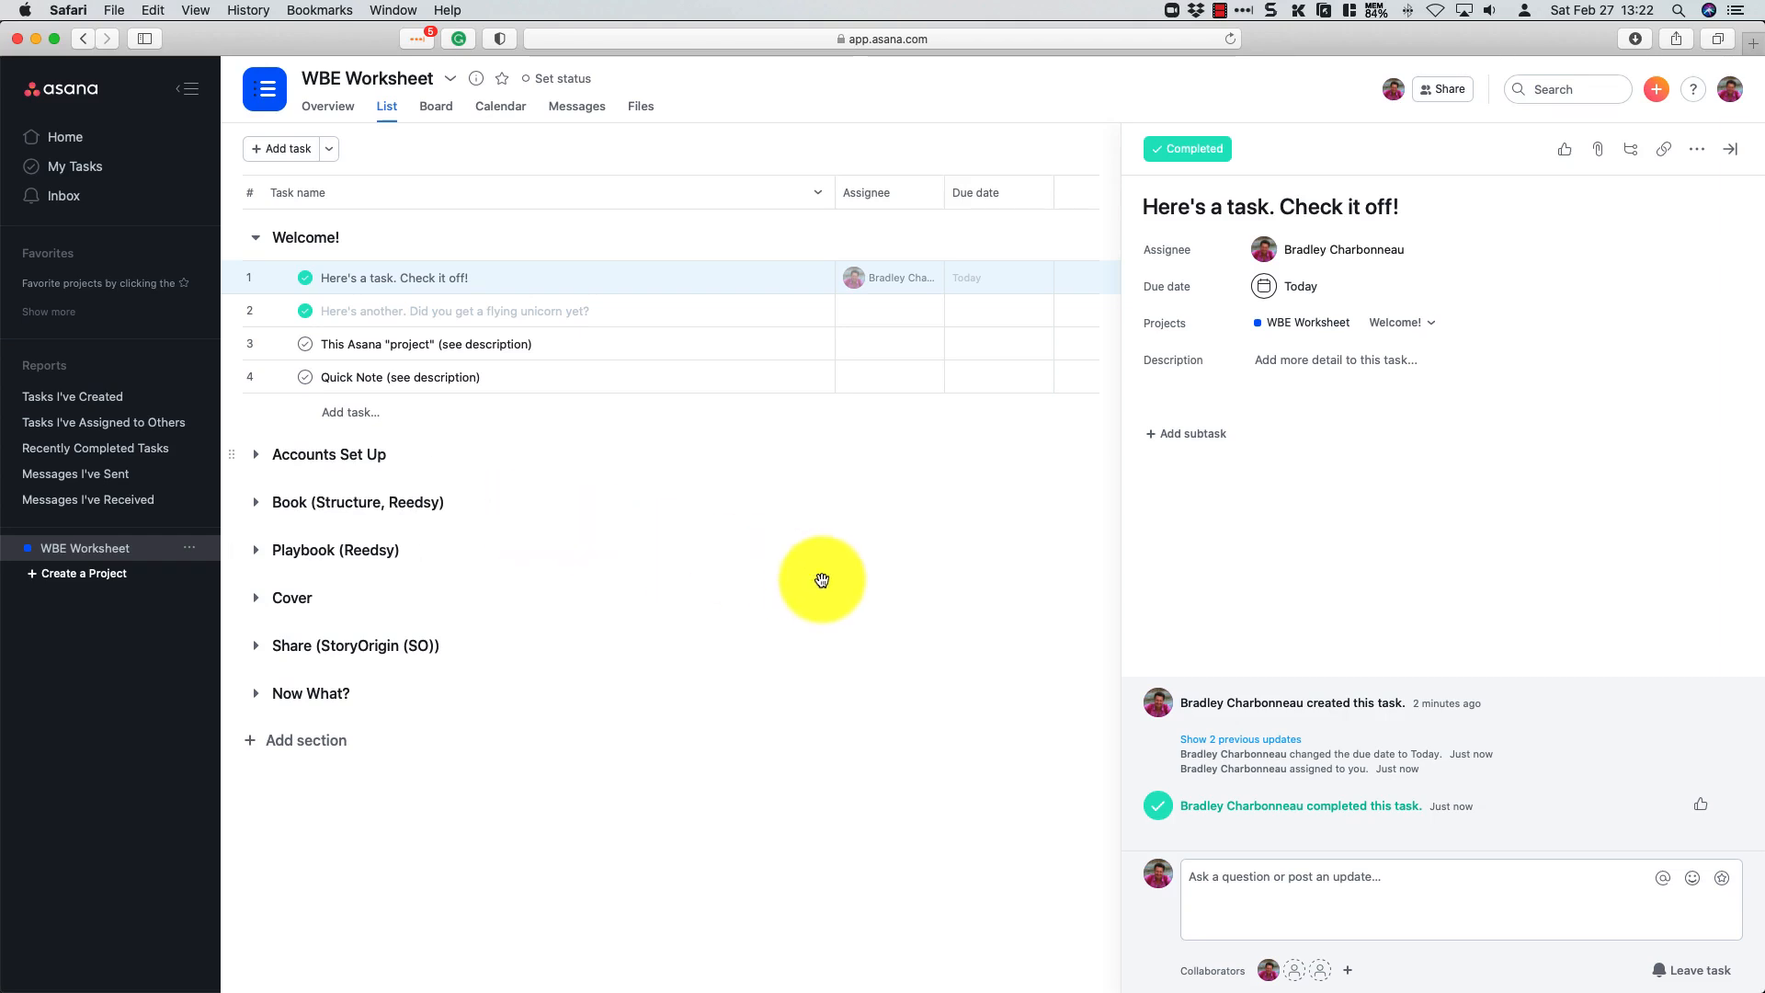
click(583, 358)
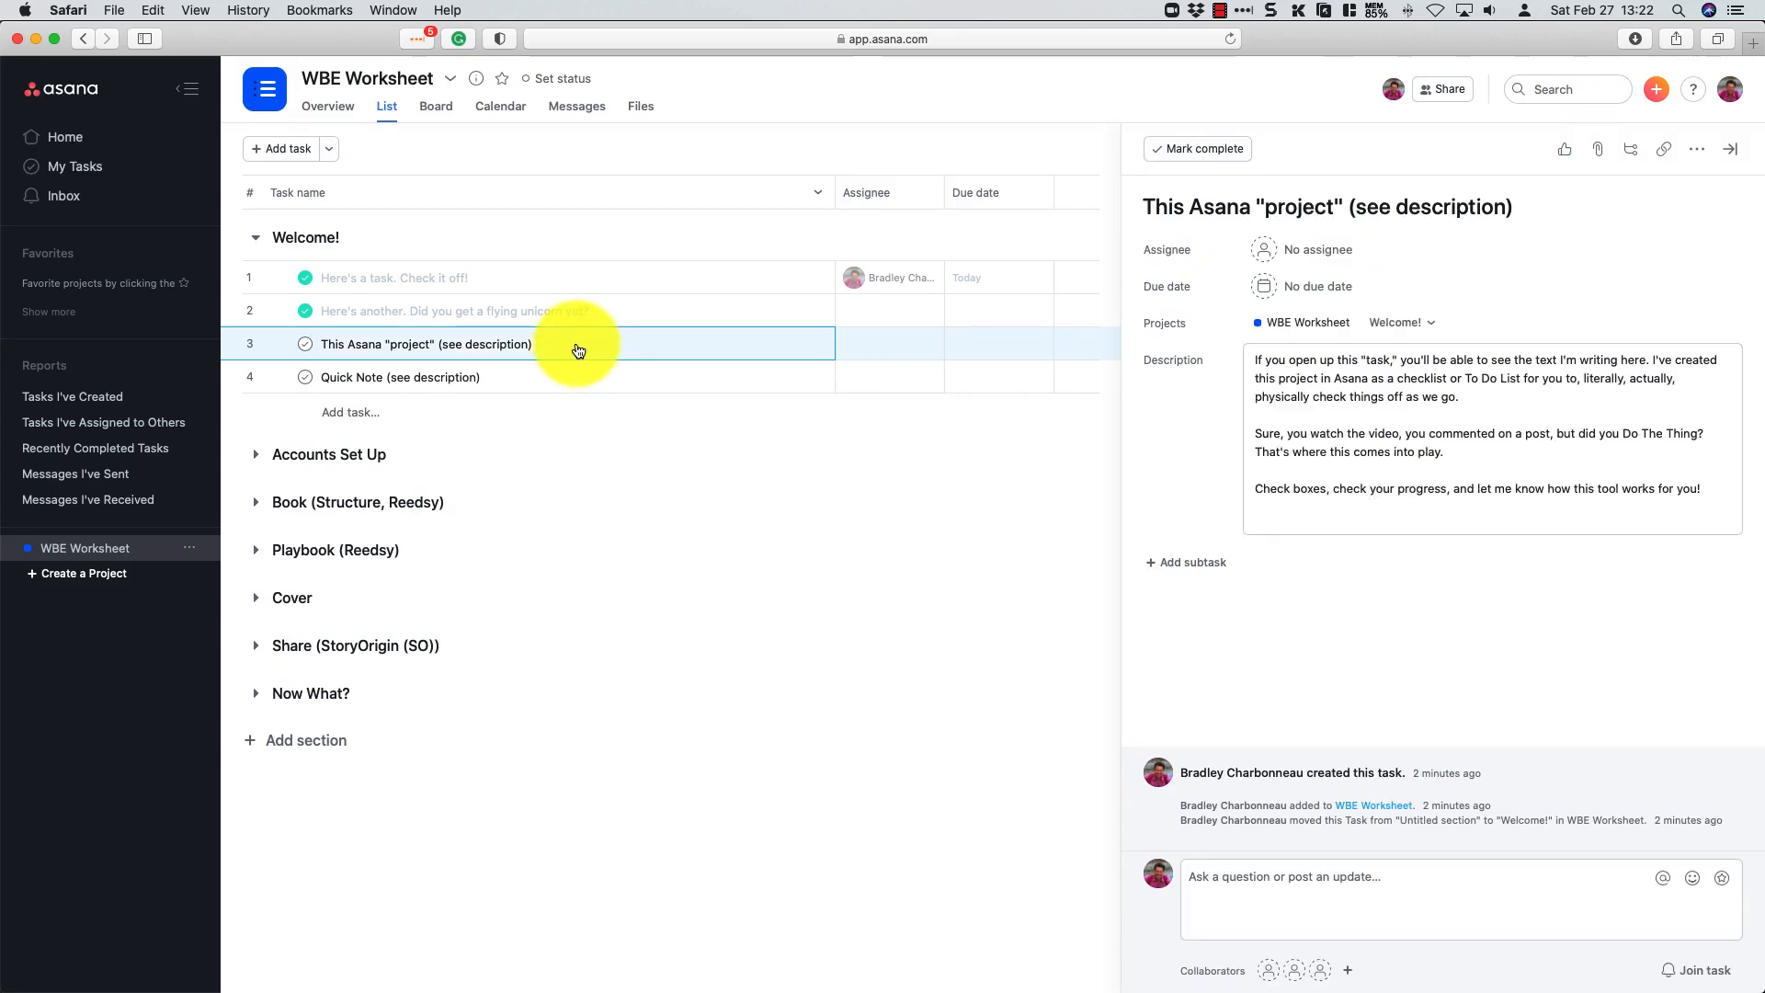
drag(1493, 490, 1190, 281)
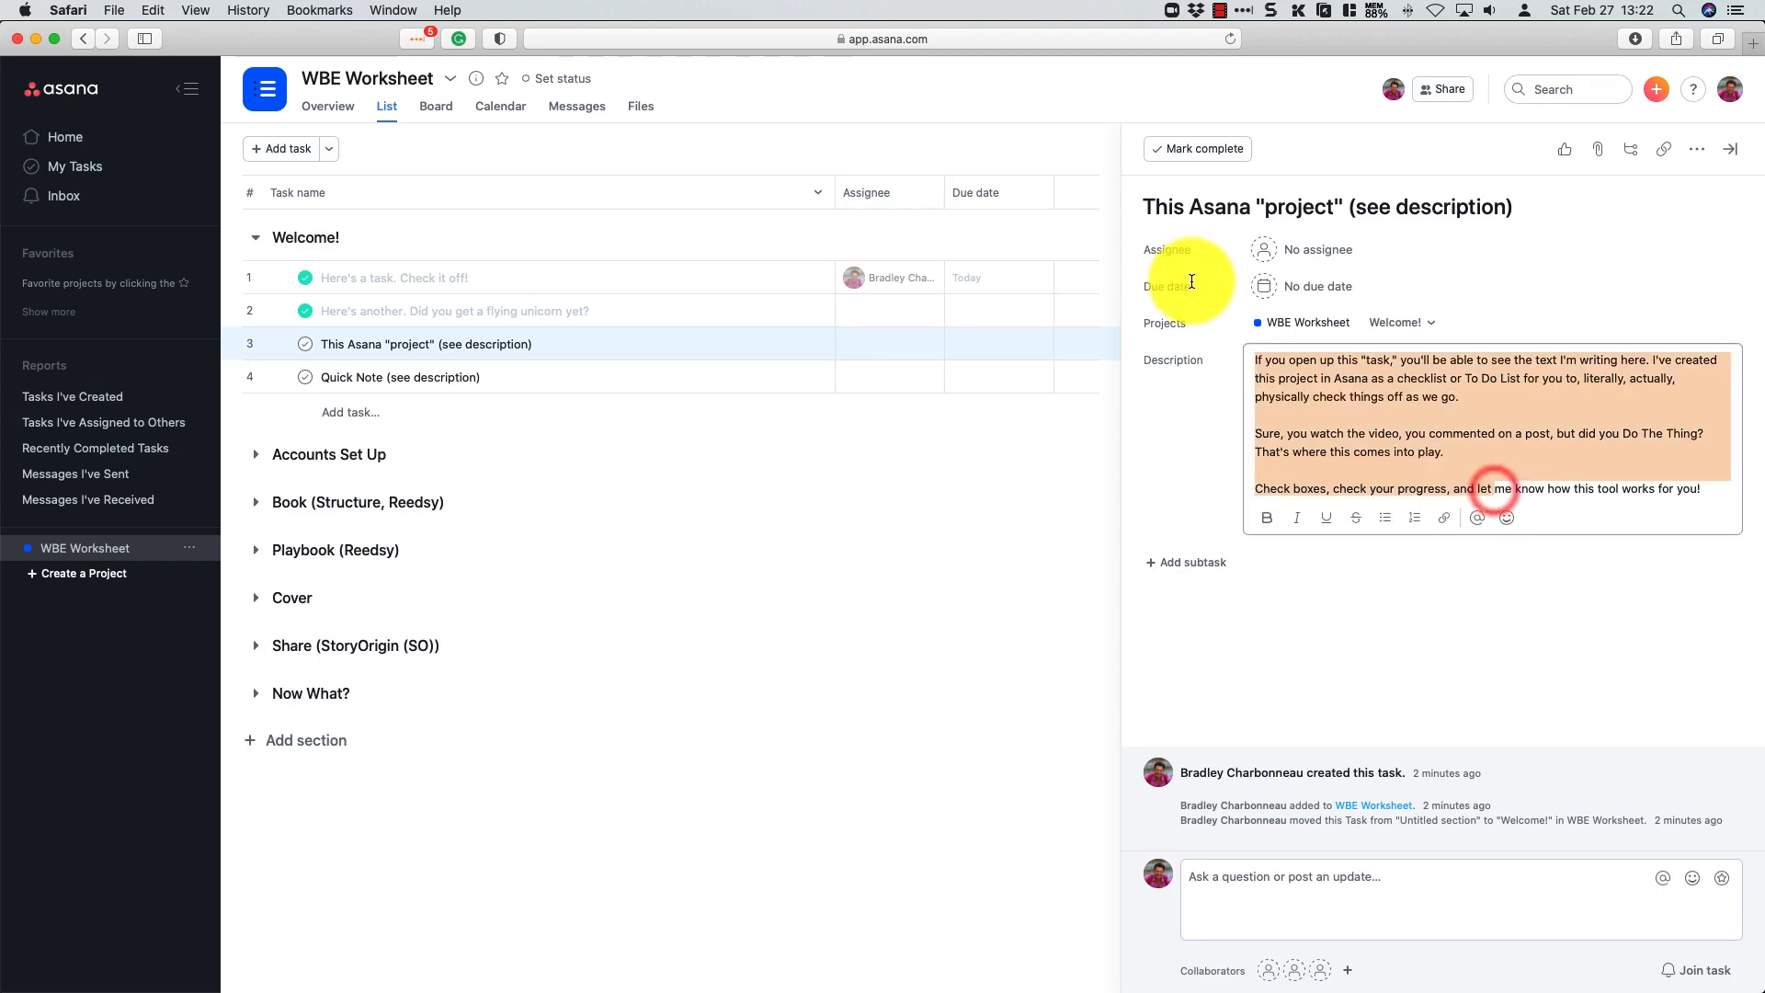
click(1368, 406)
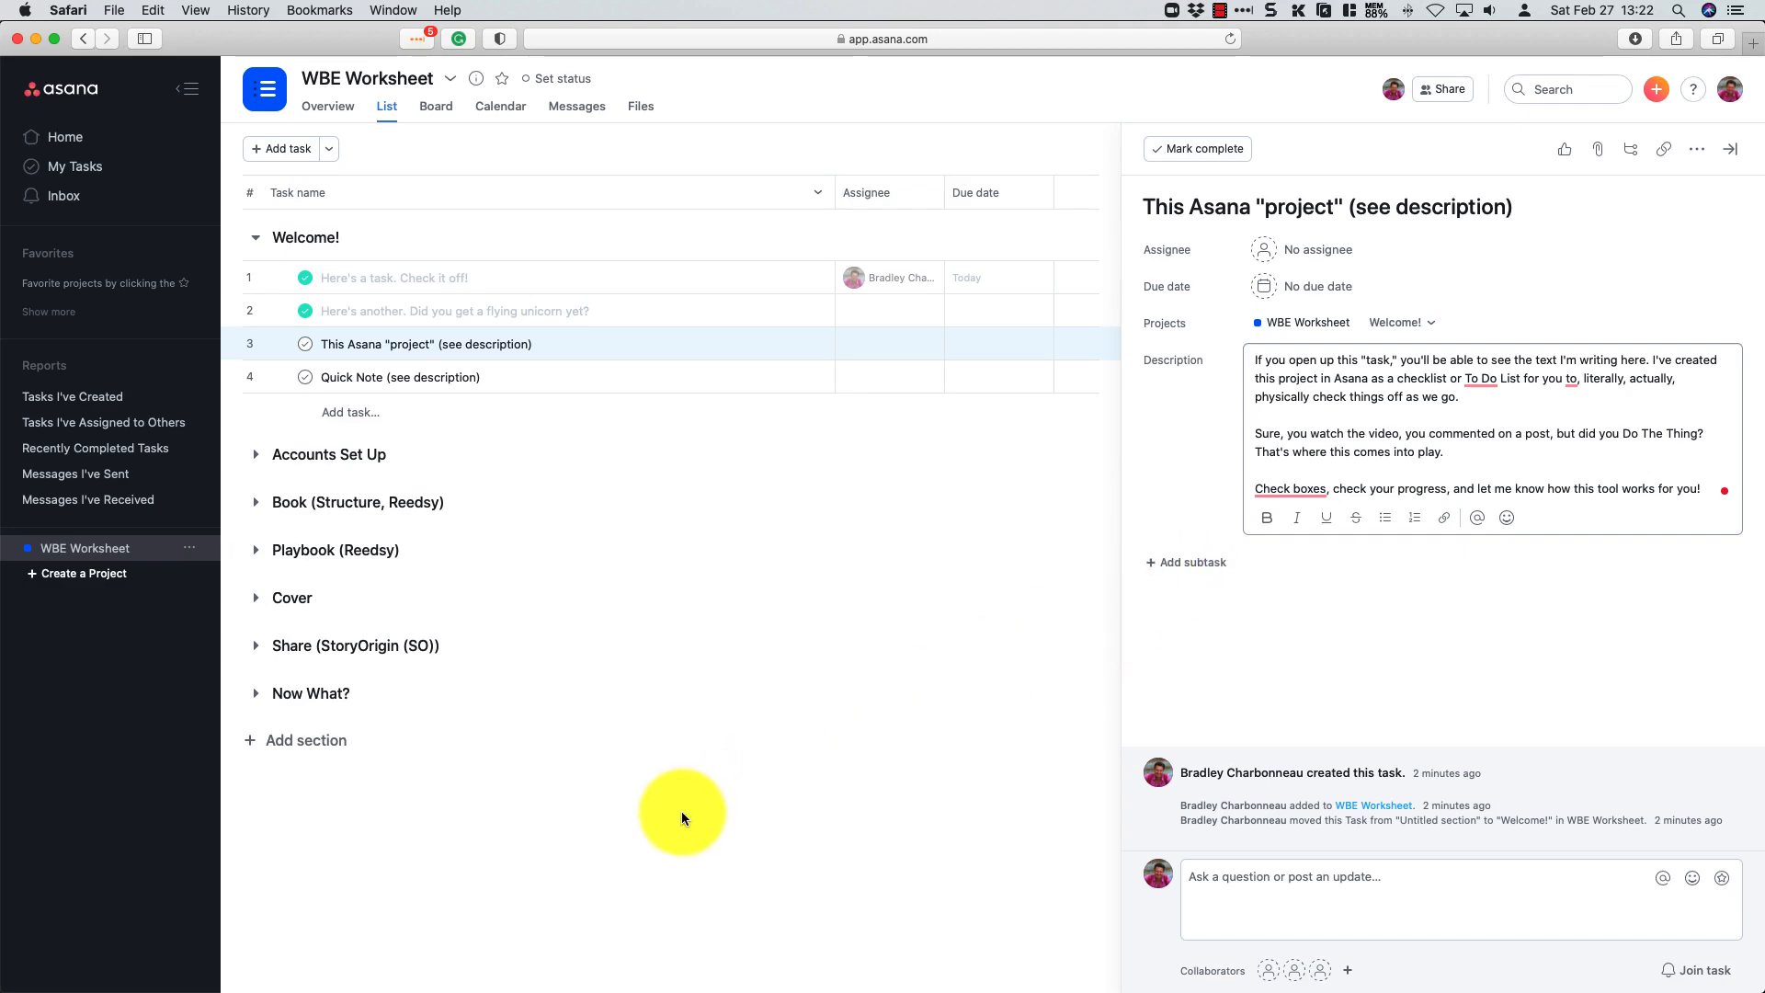
click(308, 349)
click(307, 347)
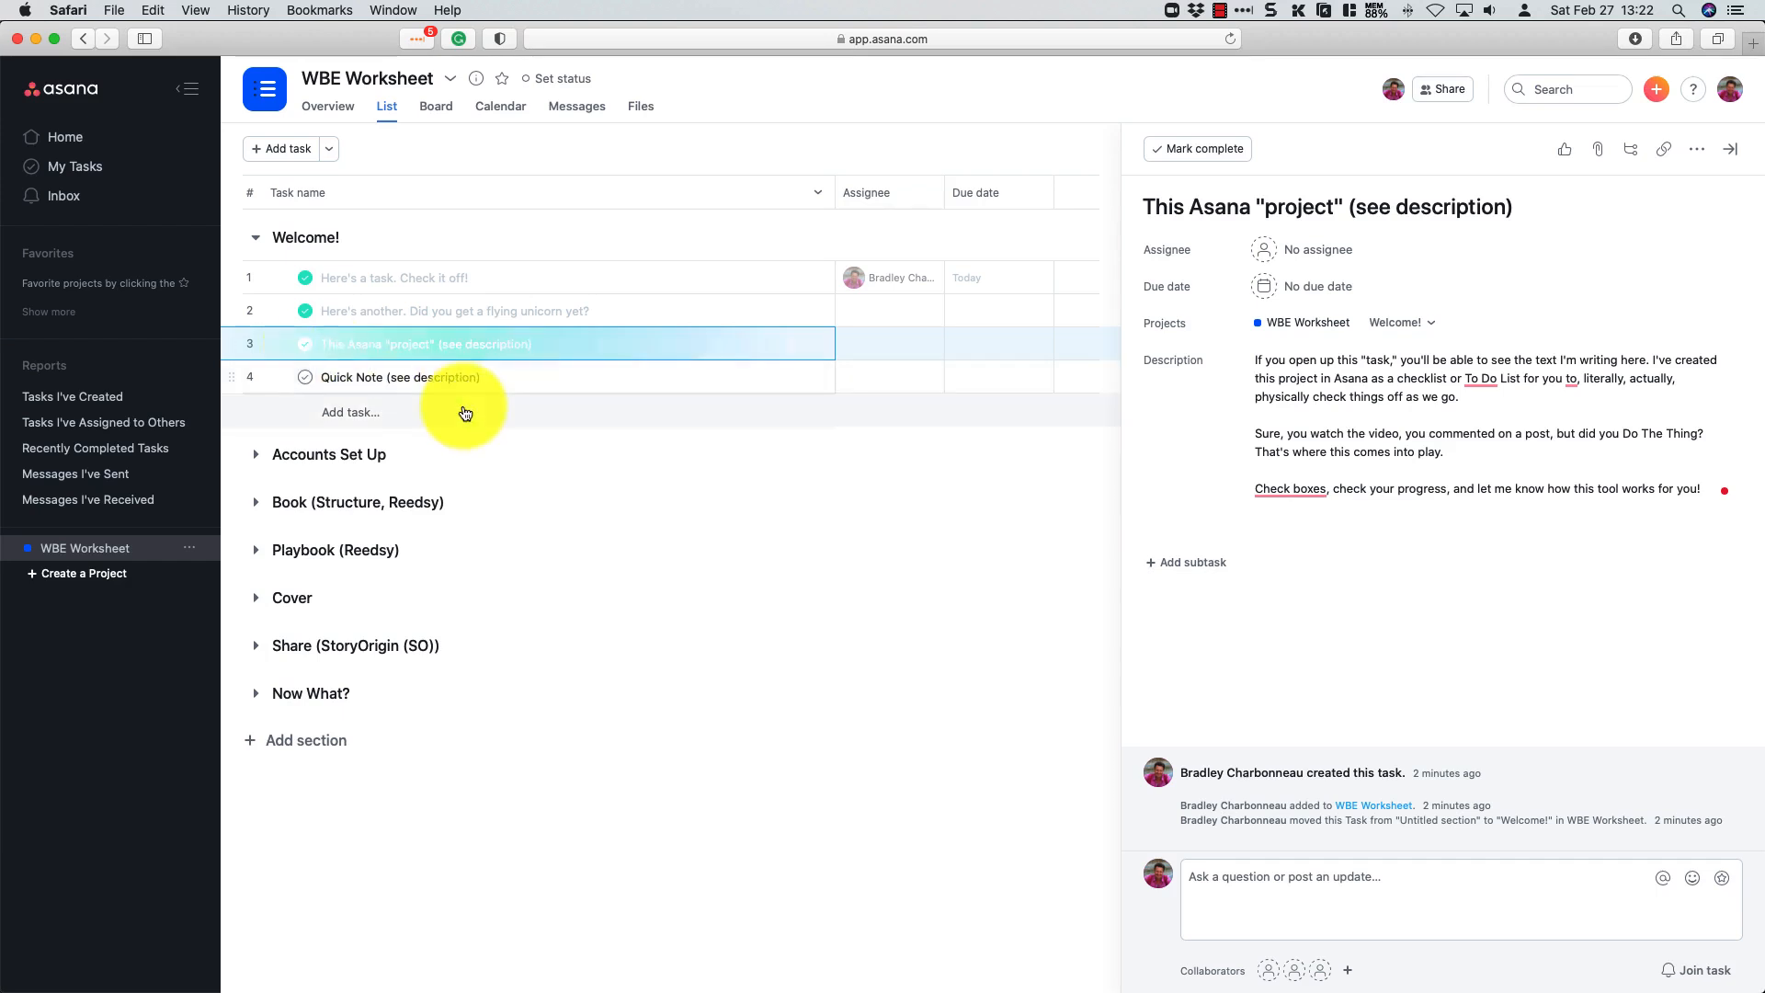
Step: Read the description of the task "Quick Note (see description)" and mark that task complete
click(462, 390)
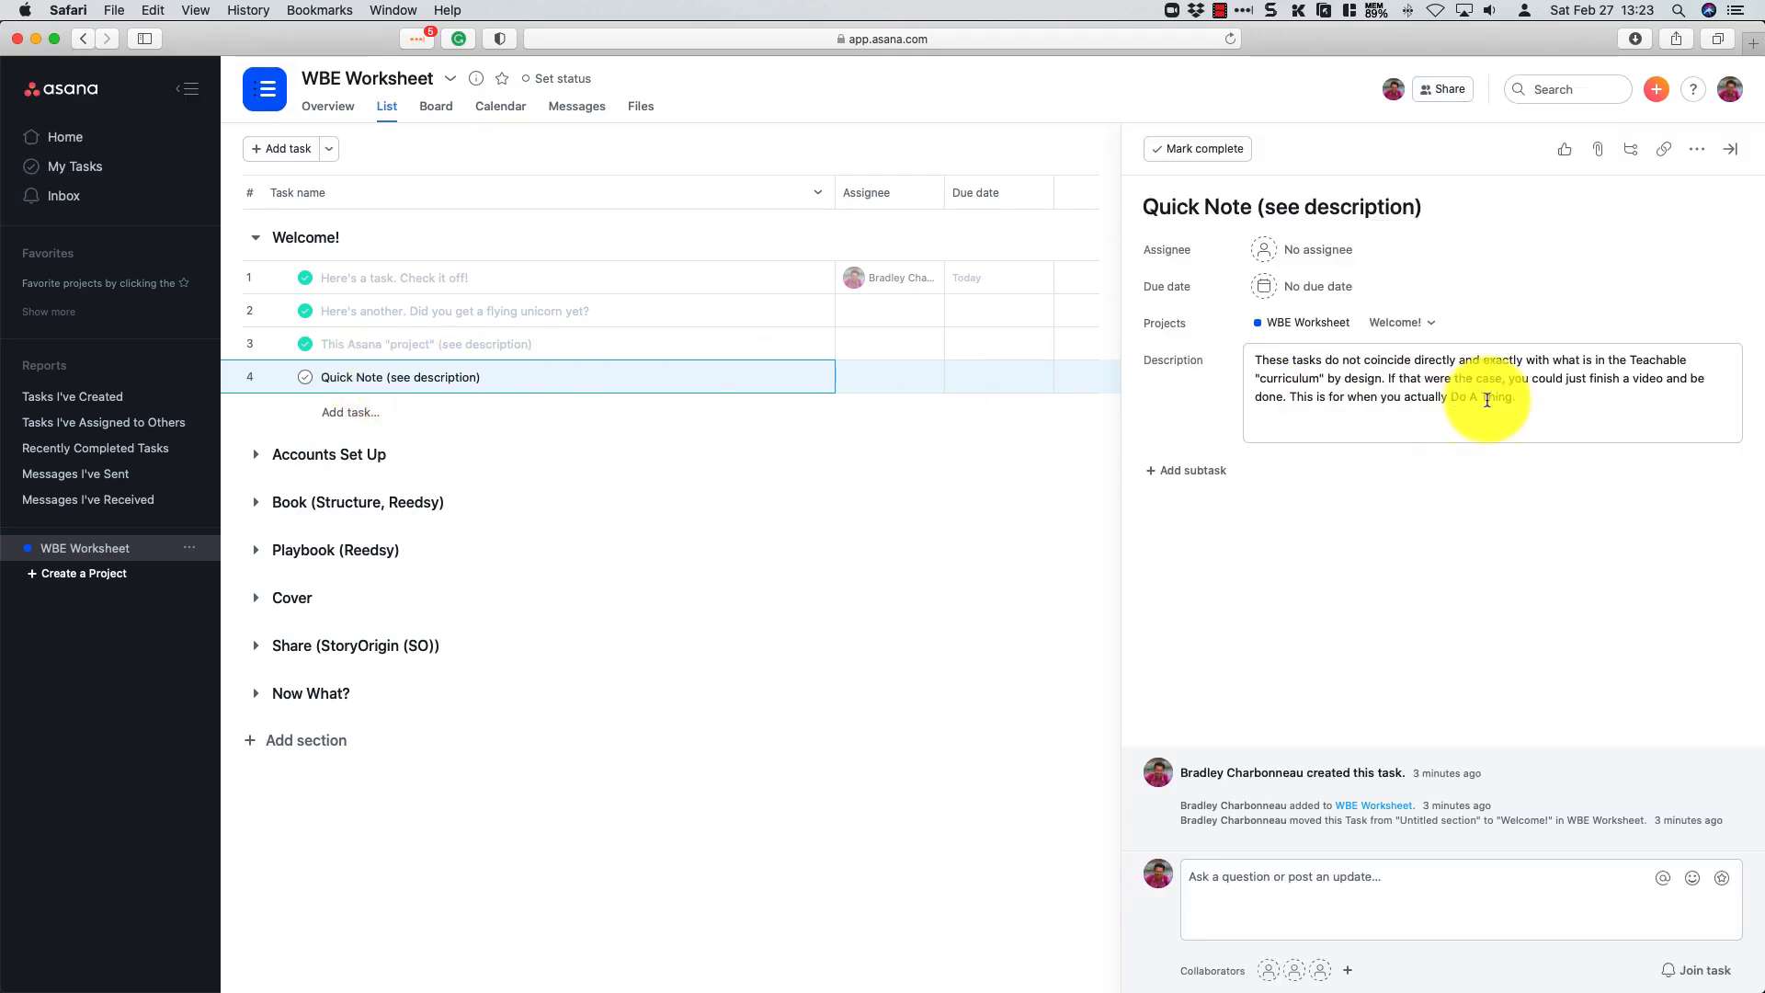
click(1523, 401)
triple_click(1523, 401)
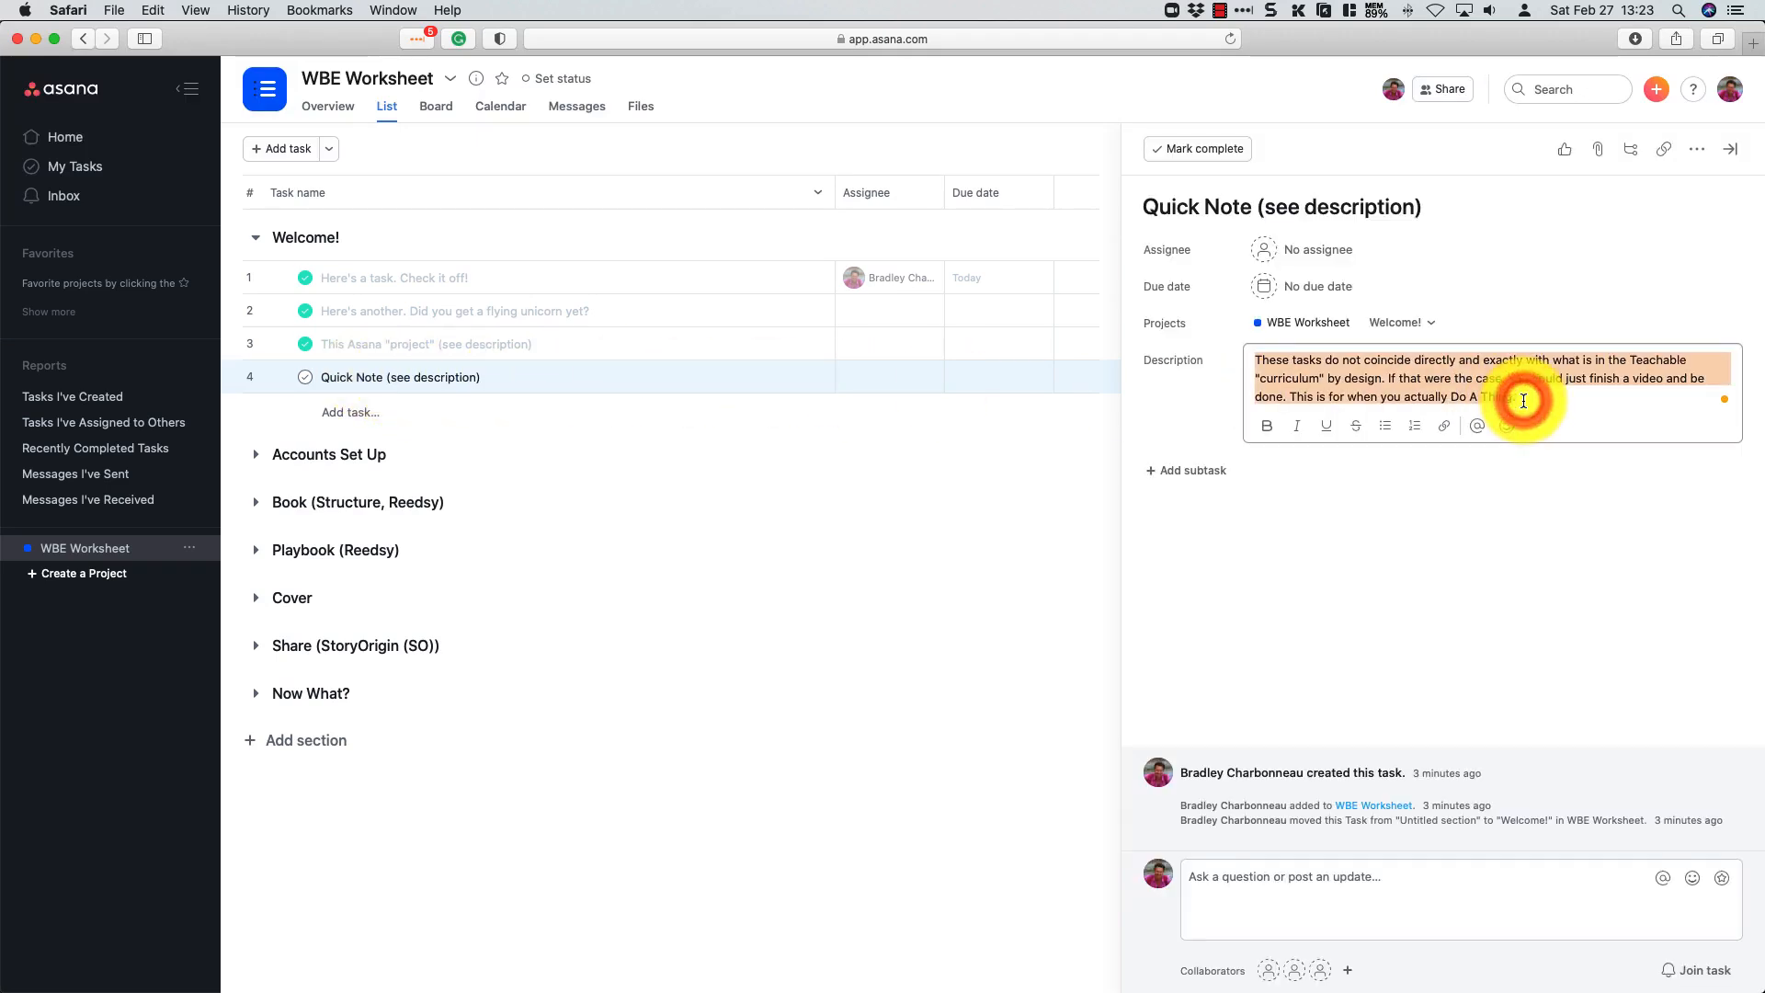
click(311, 385)
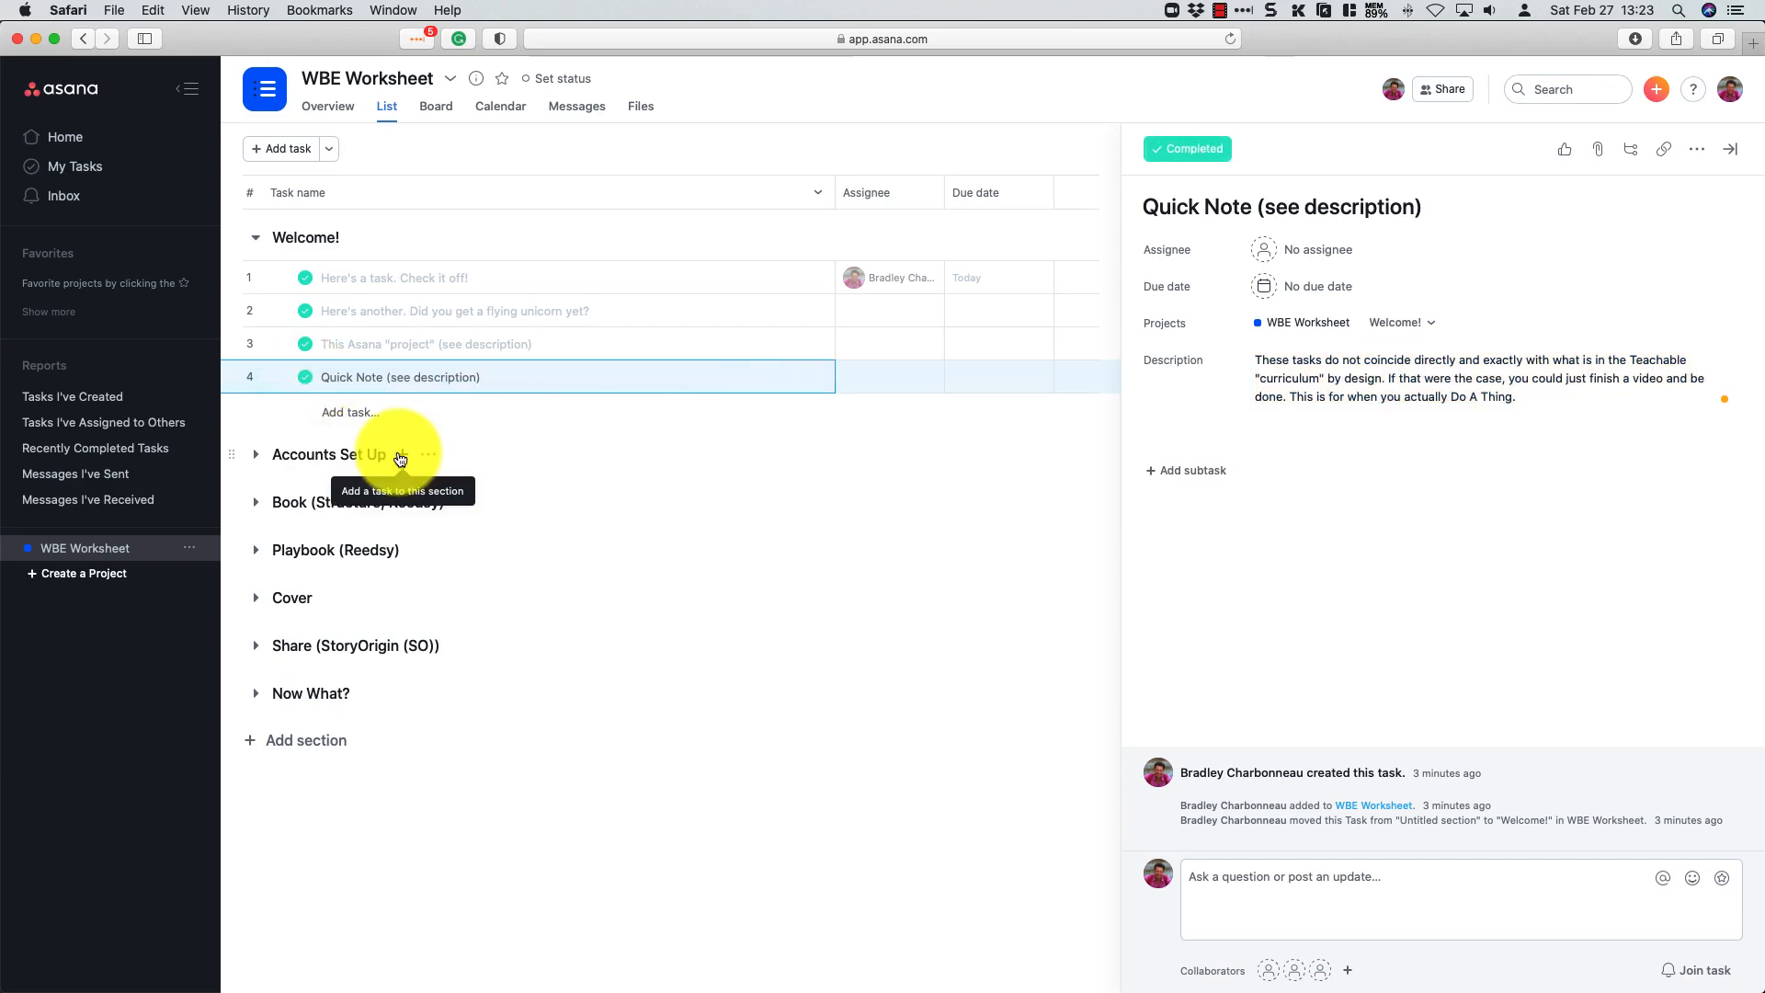
Step: In the Accounts Set Up section, mark the tasks Teachable, Tribe (second row) and Asana complete, and open the Reedsy task's details
click(255, 237)
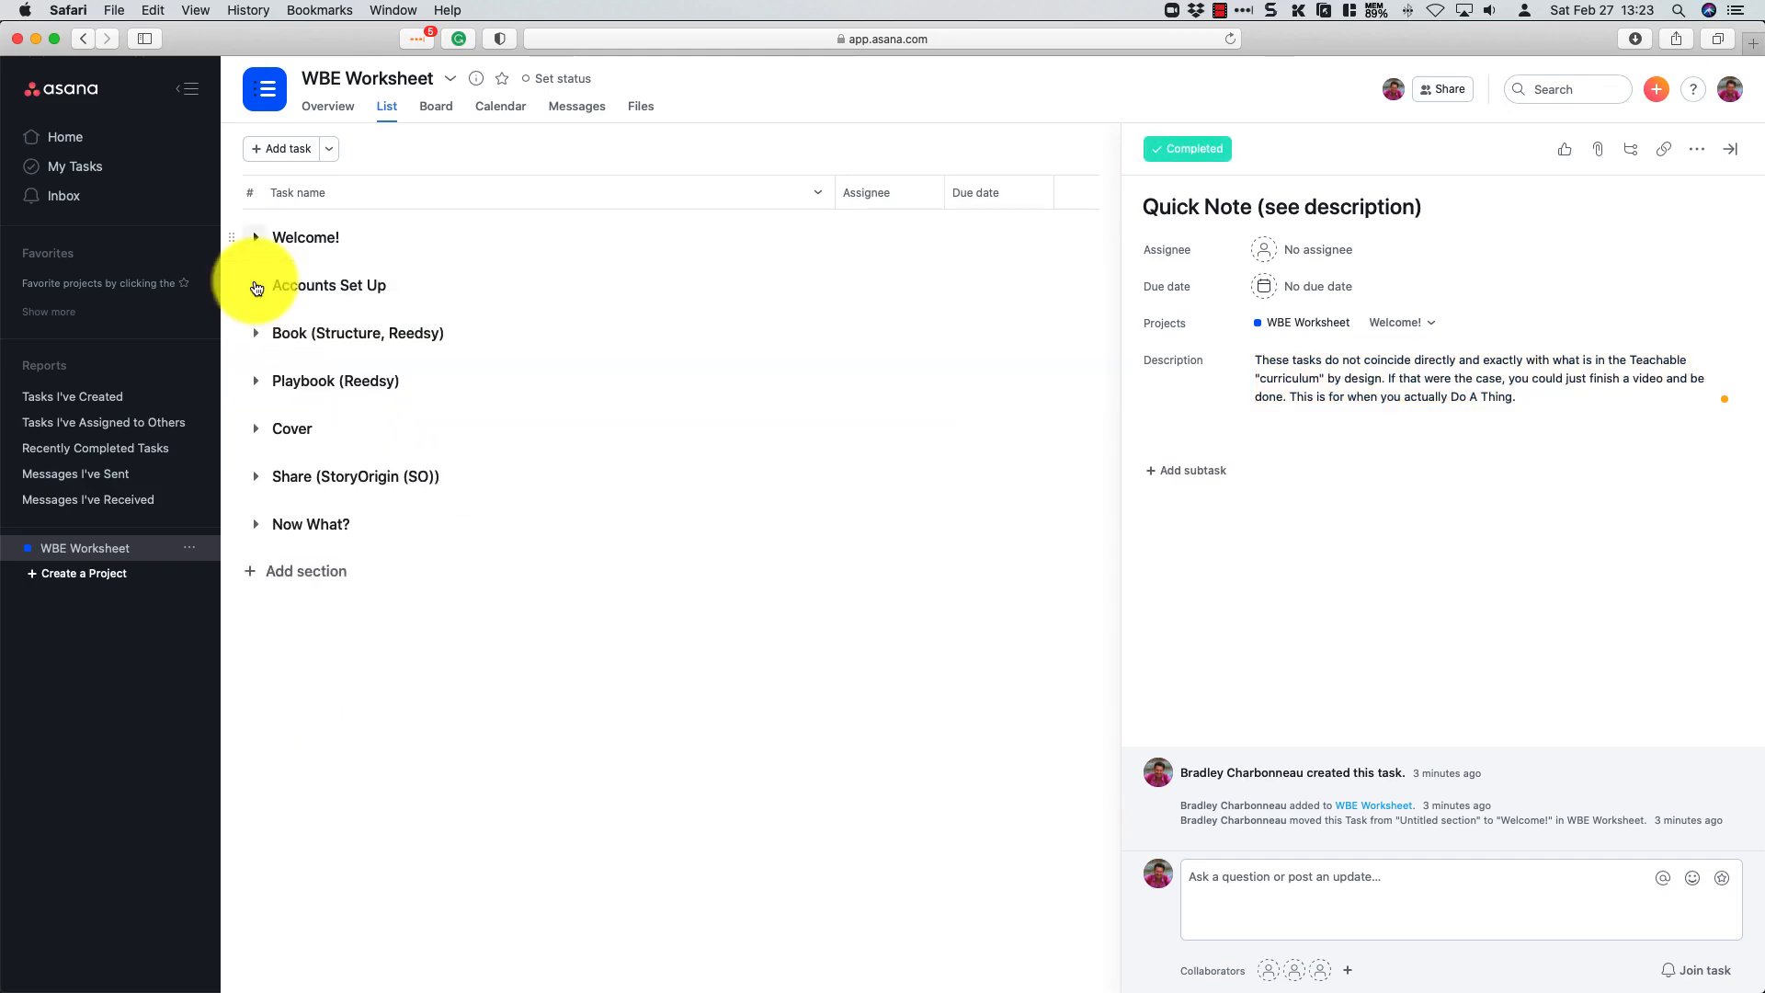
click(256, 286)
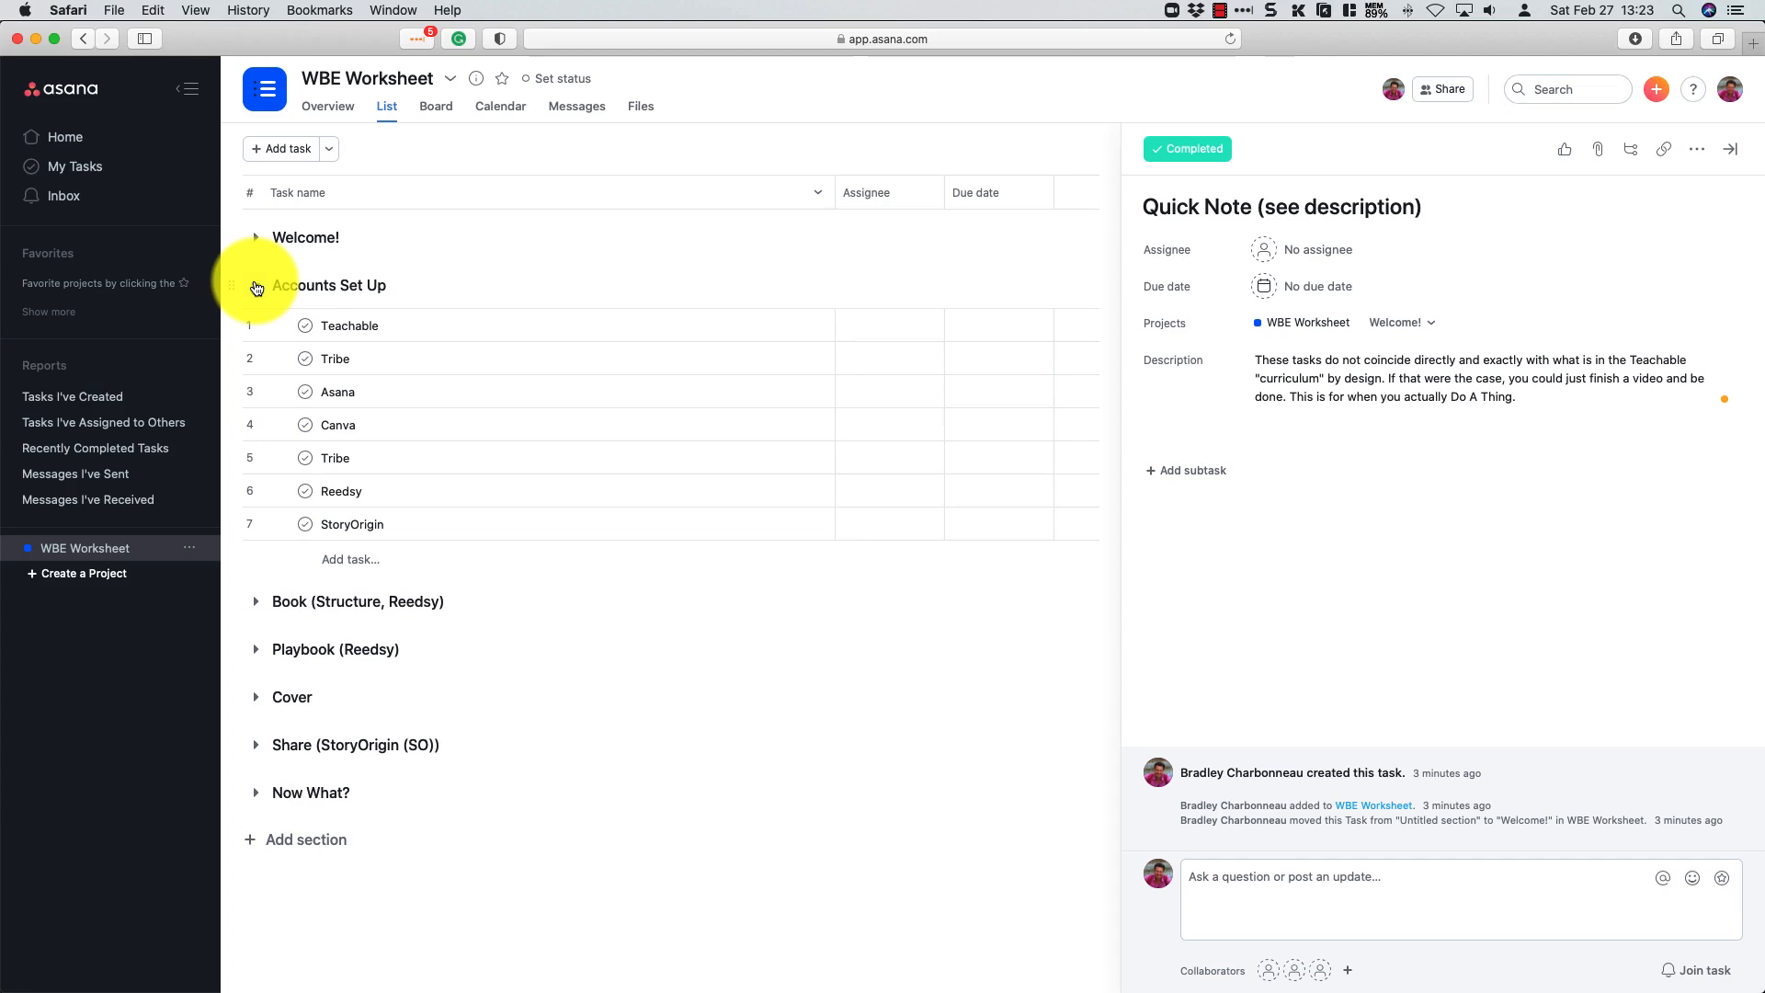
click(305, 356)
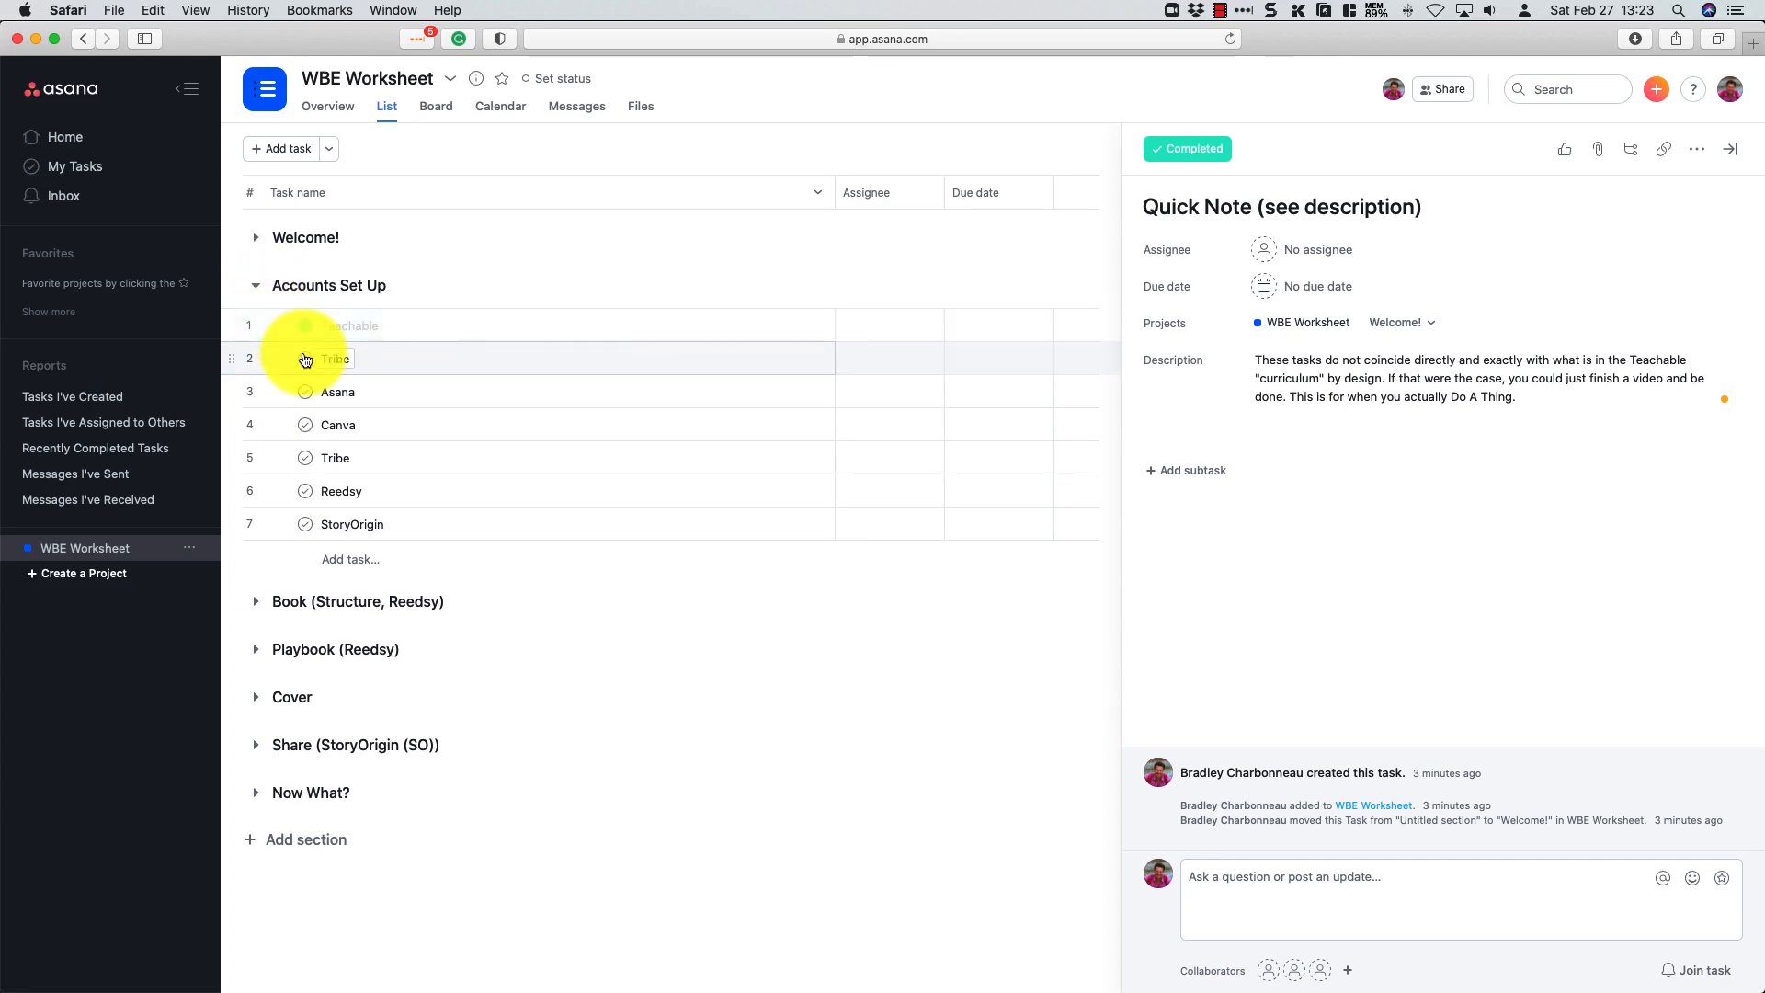
click(305, 358)
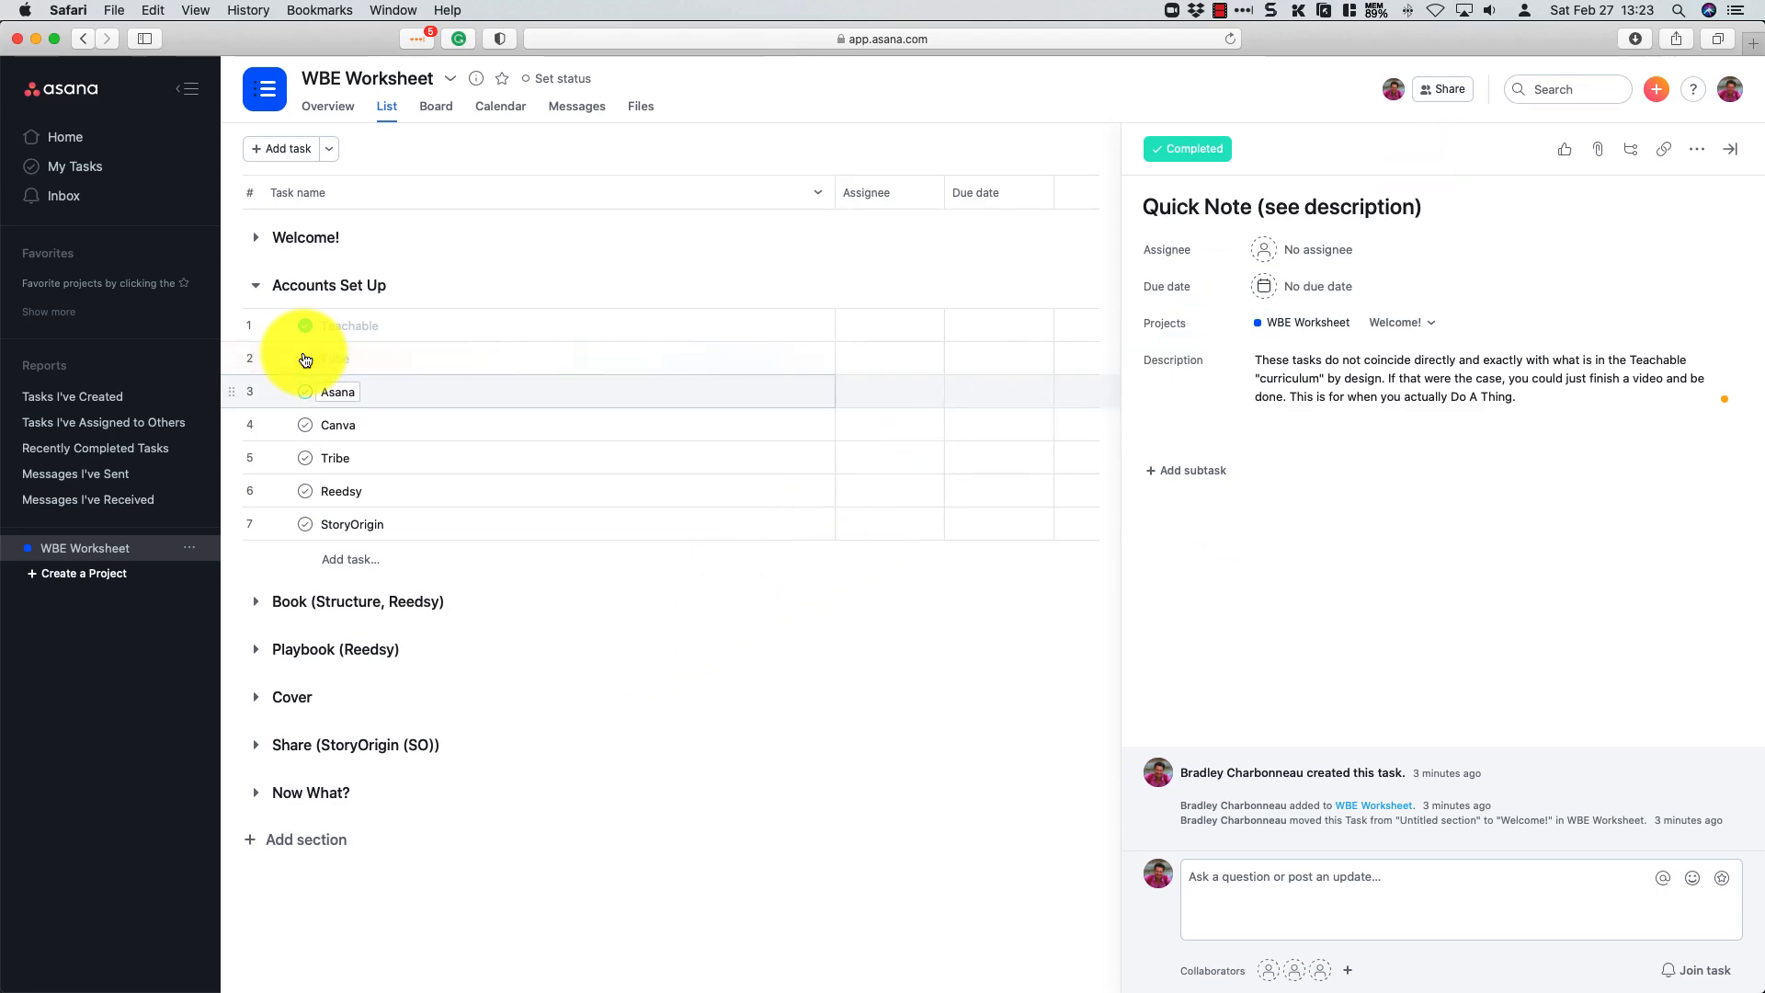
click(305, 359)
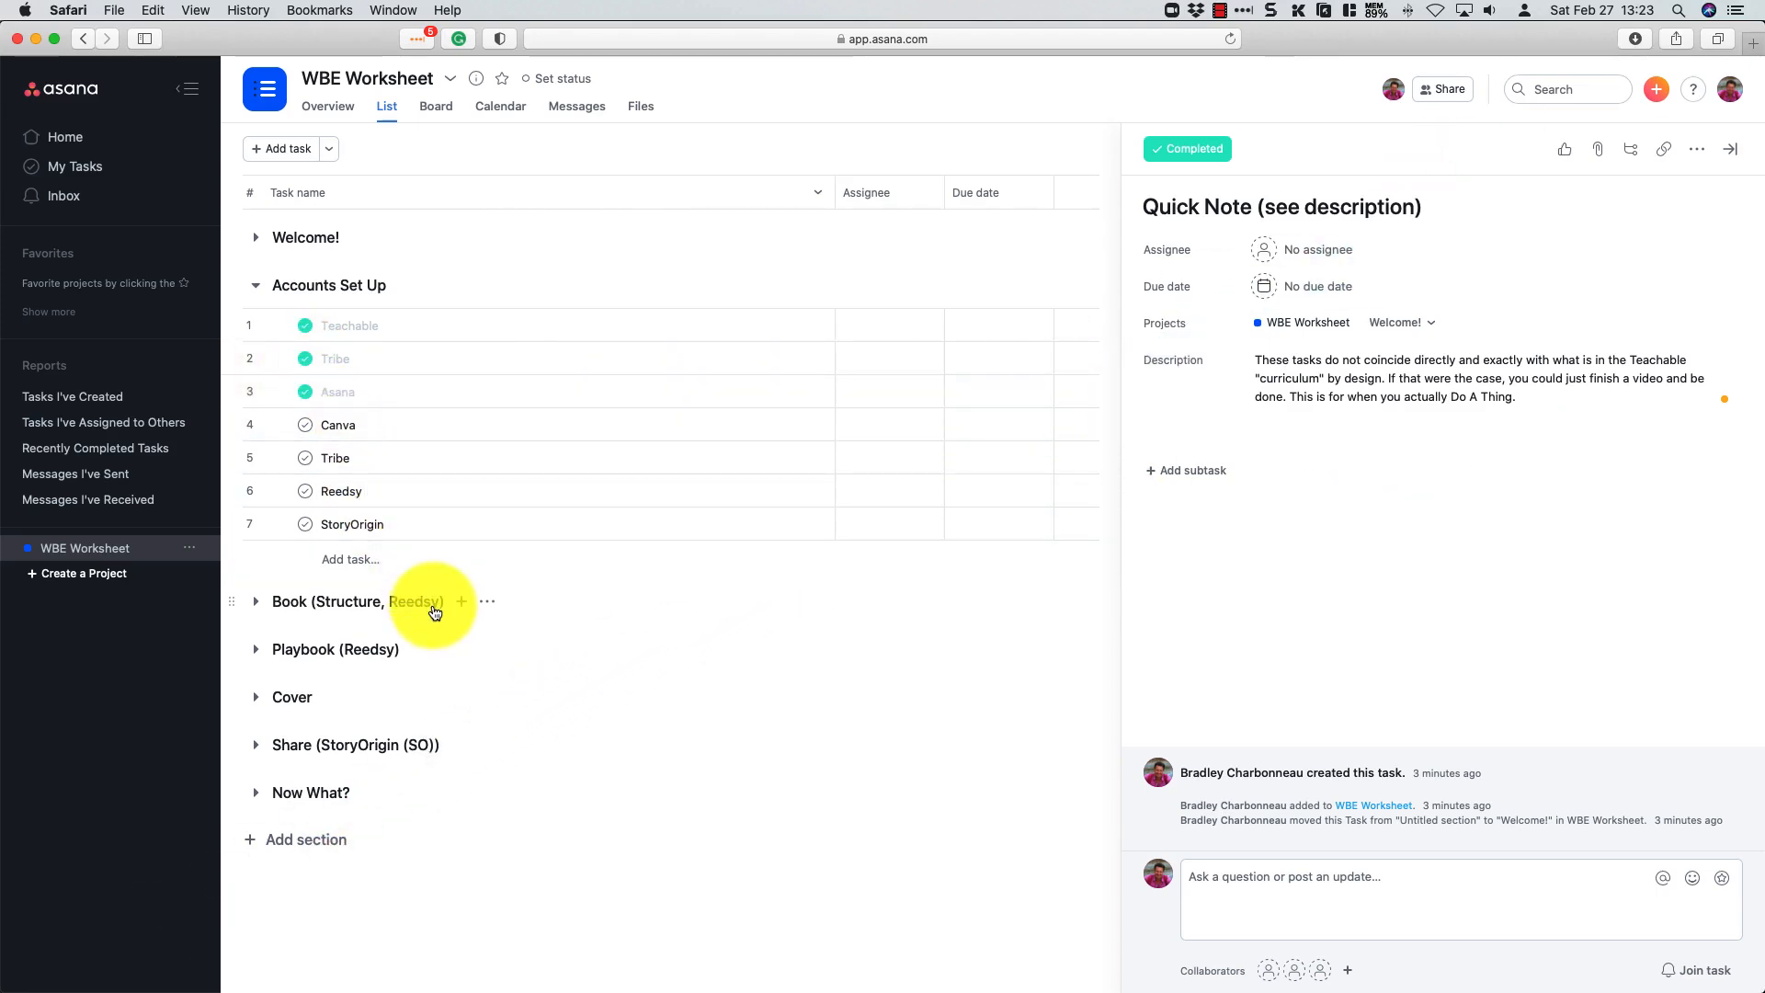
click(464, 492)
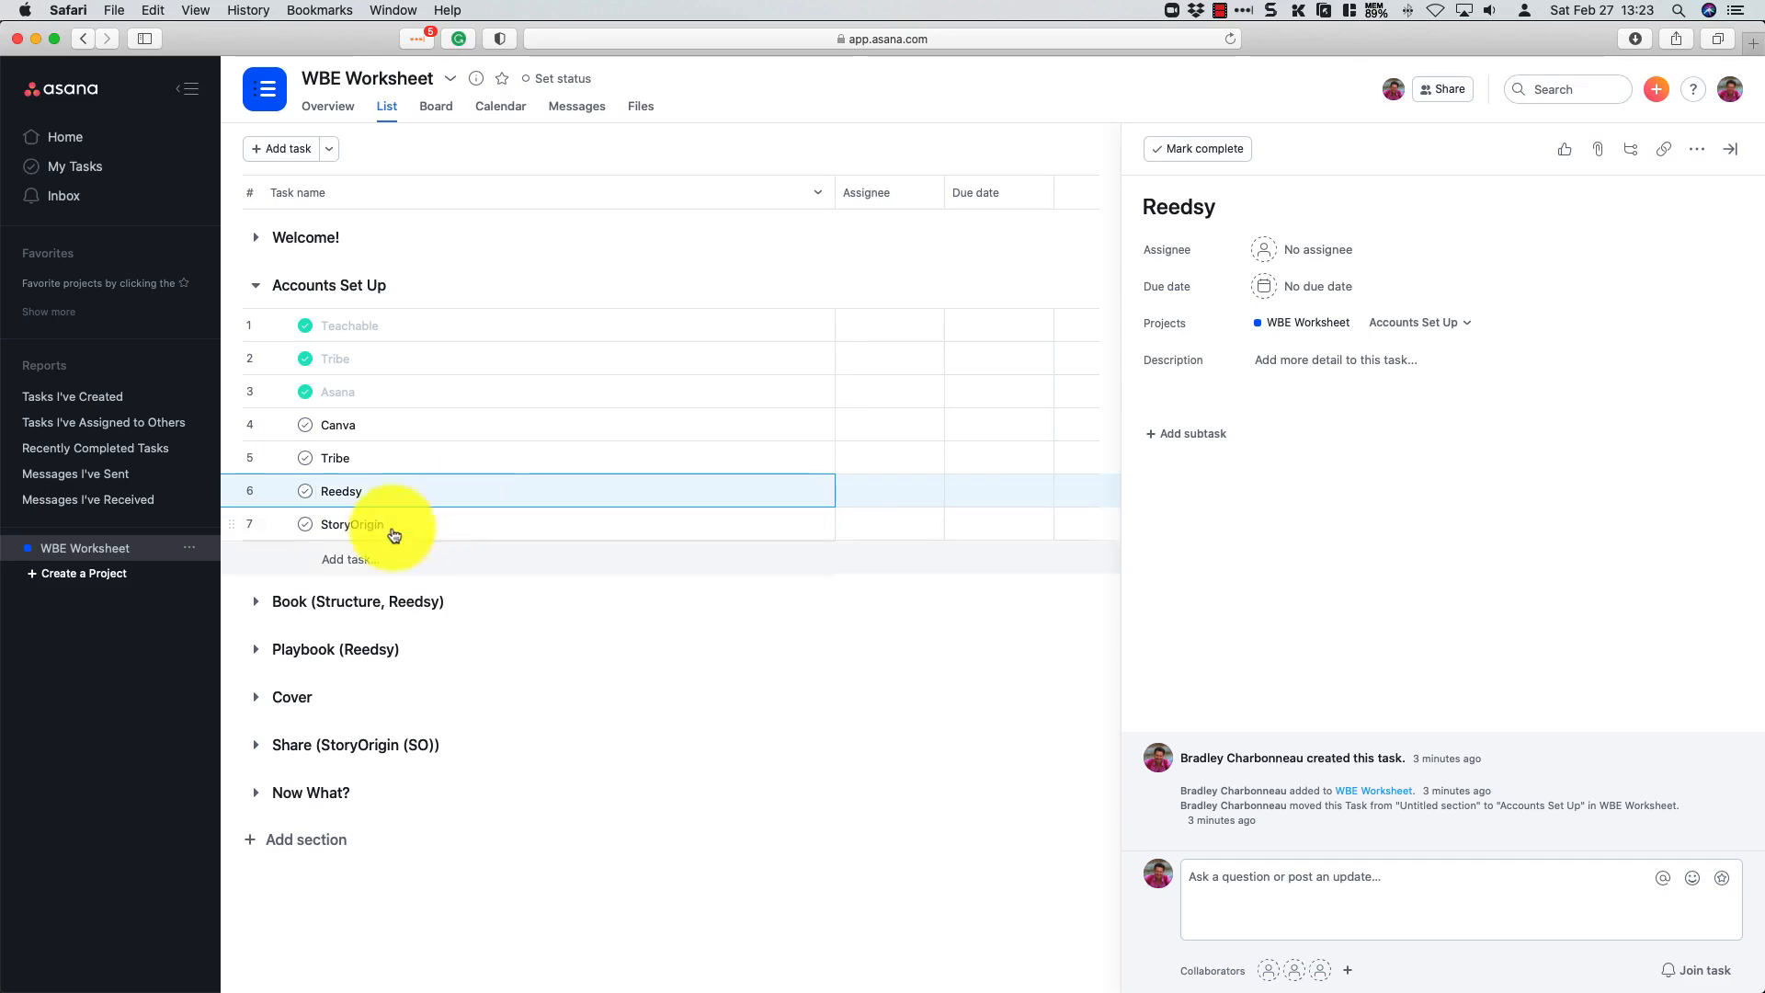
Step: Expand the Book (Structure, Reedsy) section and look through its tasks, from Upload Reedsy "book" file to Also by the author
click(257, 603)
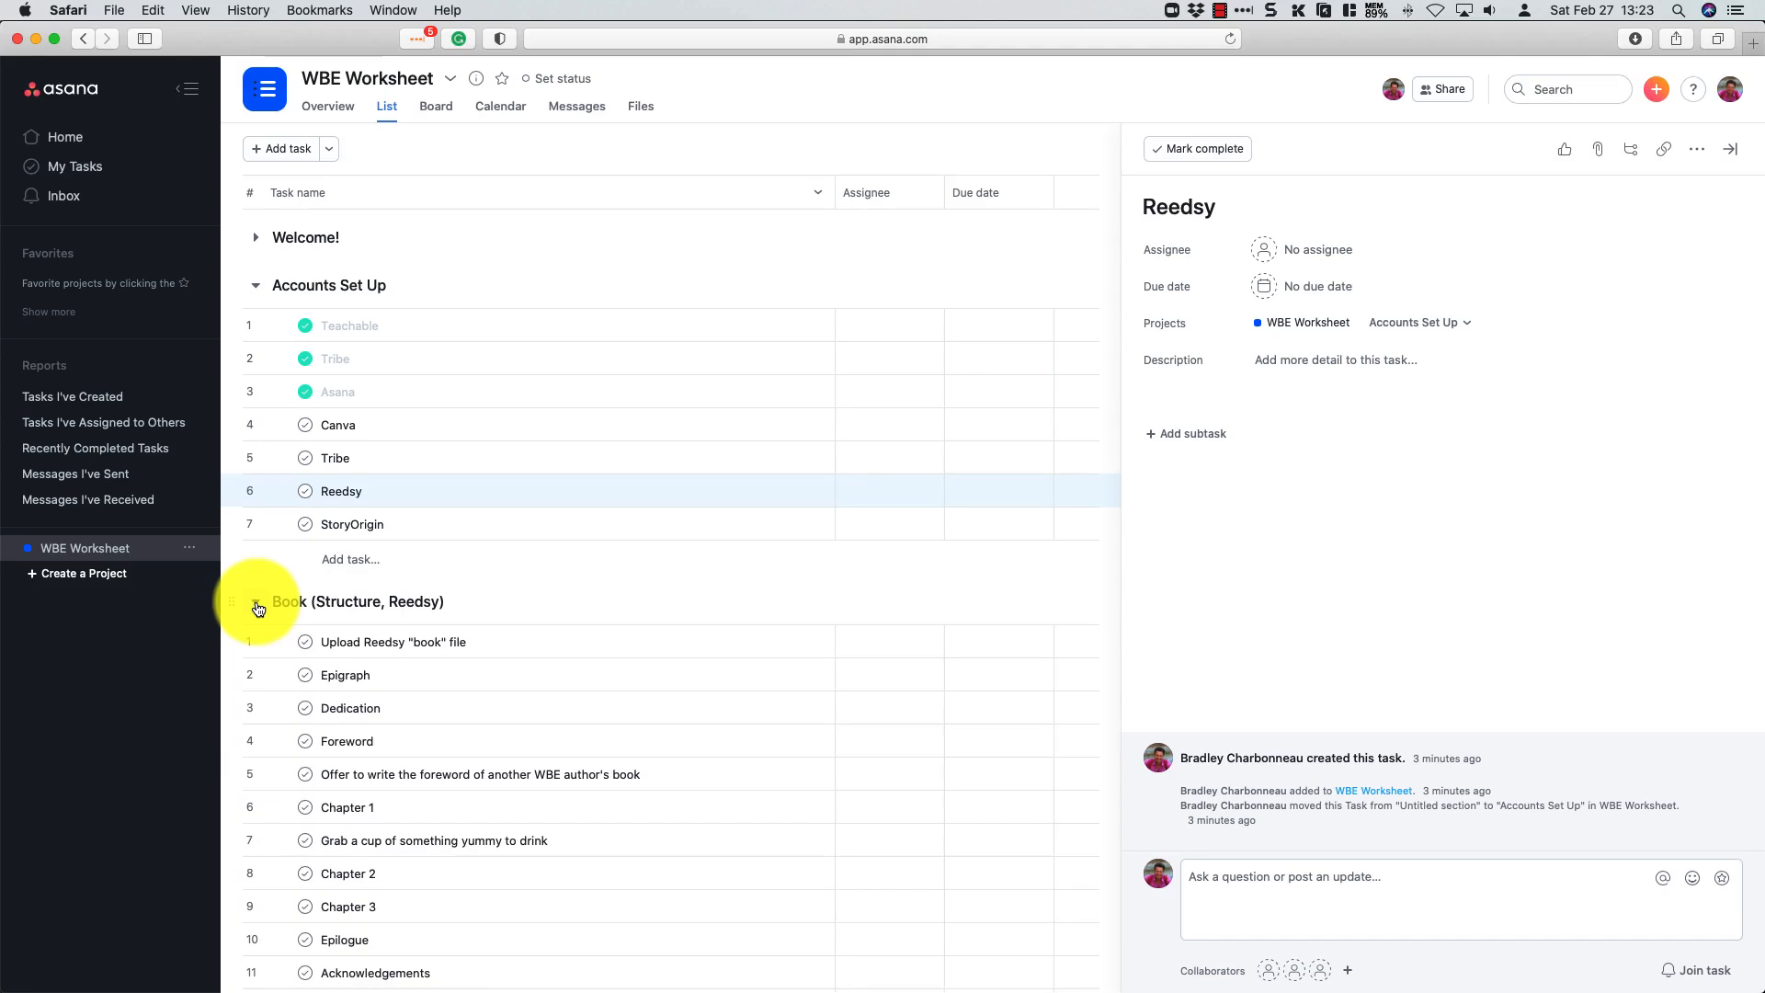
scroll(791, 572, down, 5)
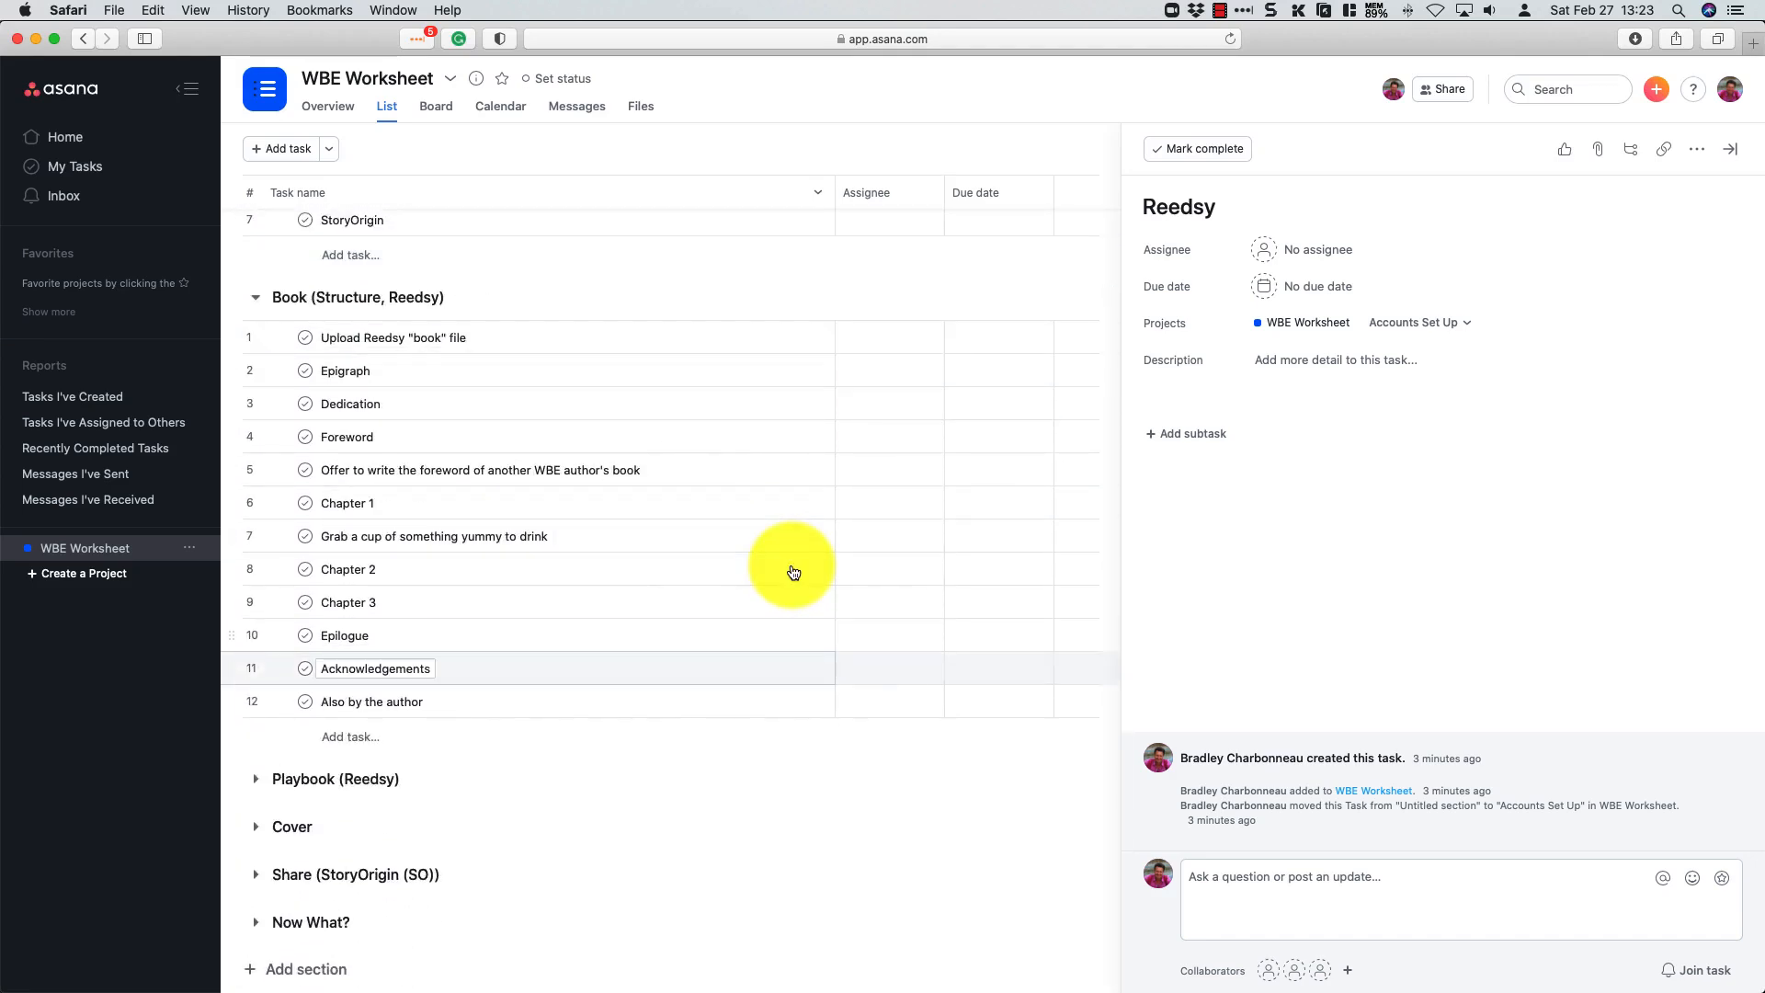
key(Up)
key(Up)
key(Up)
key(Up)
key(Up)
key(Up)
key(Up)
key(Up)
key(Up)
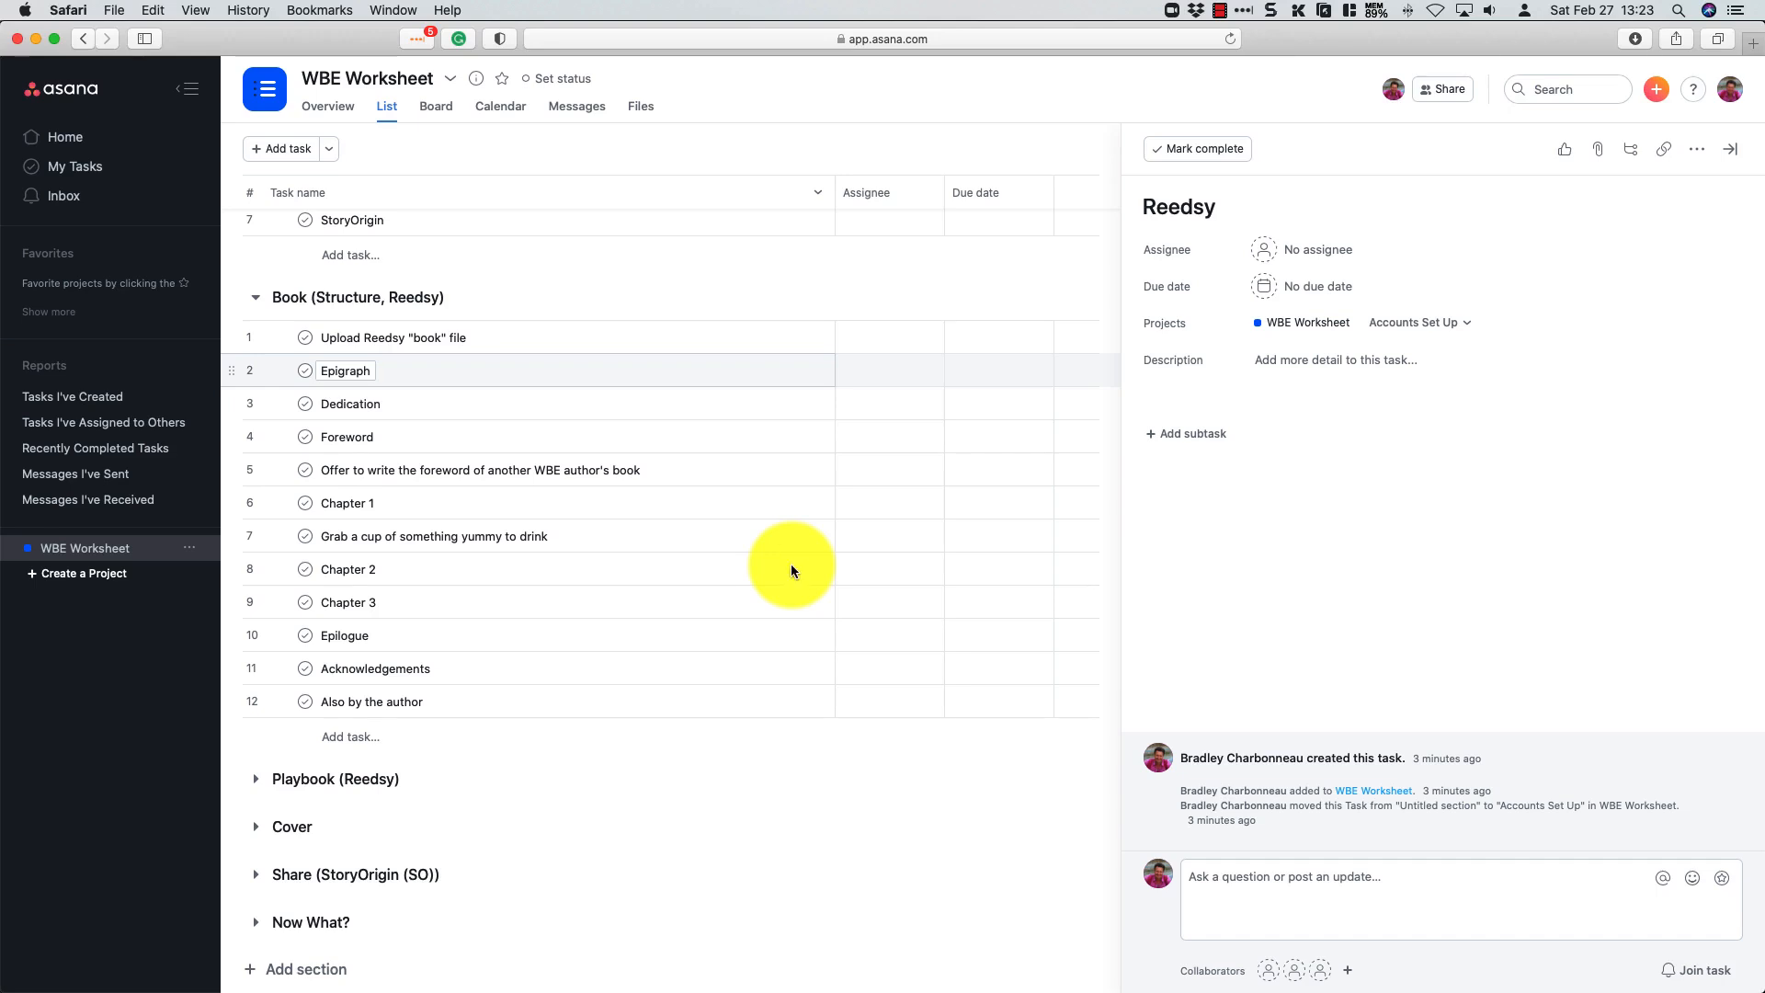
key(Down)
key(Up)
key(Down)
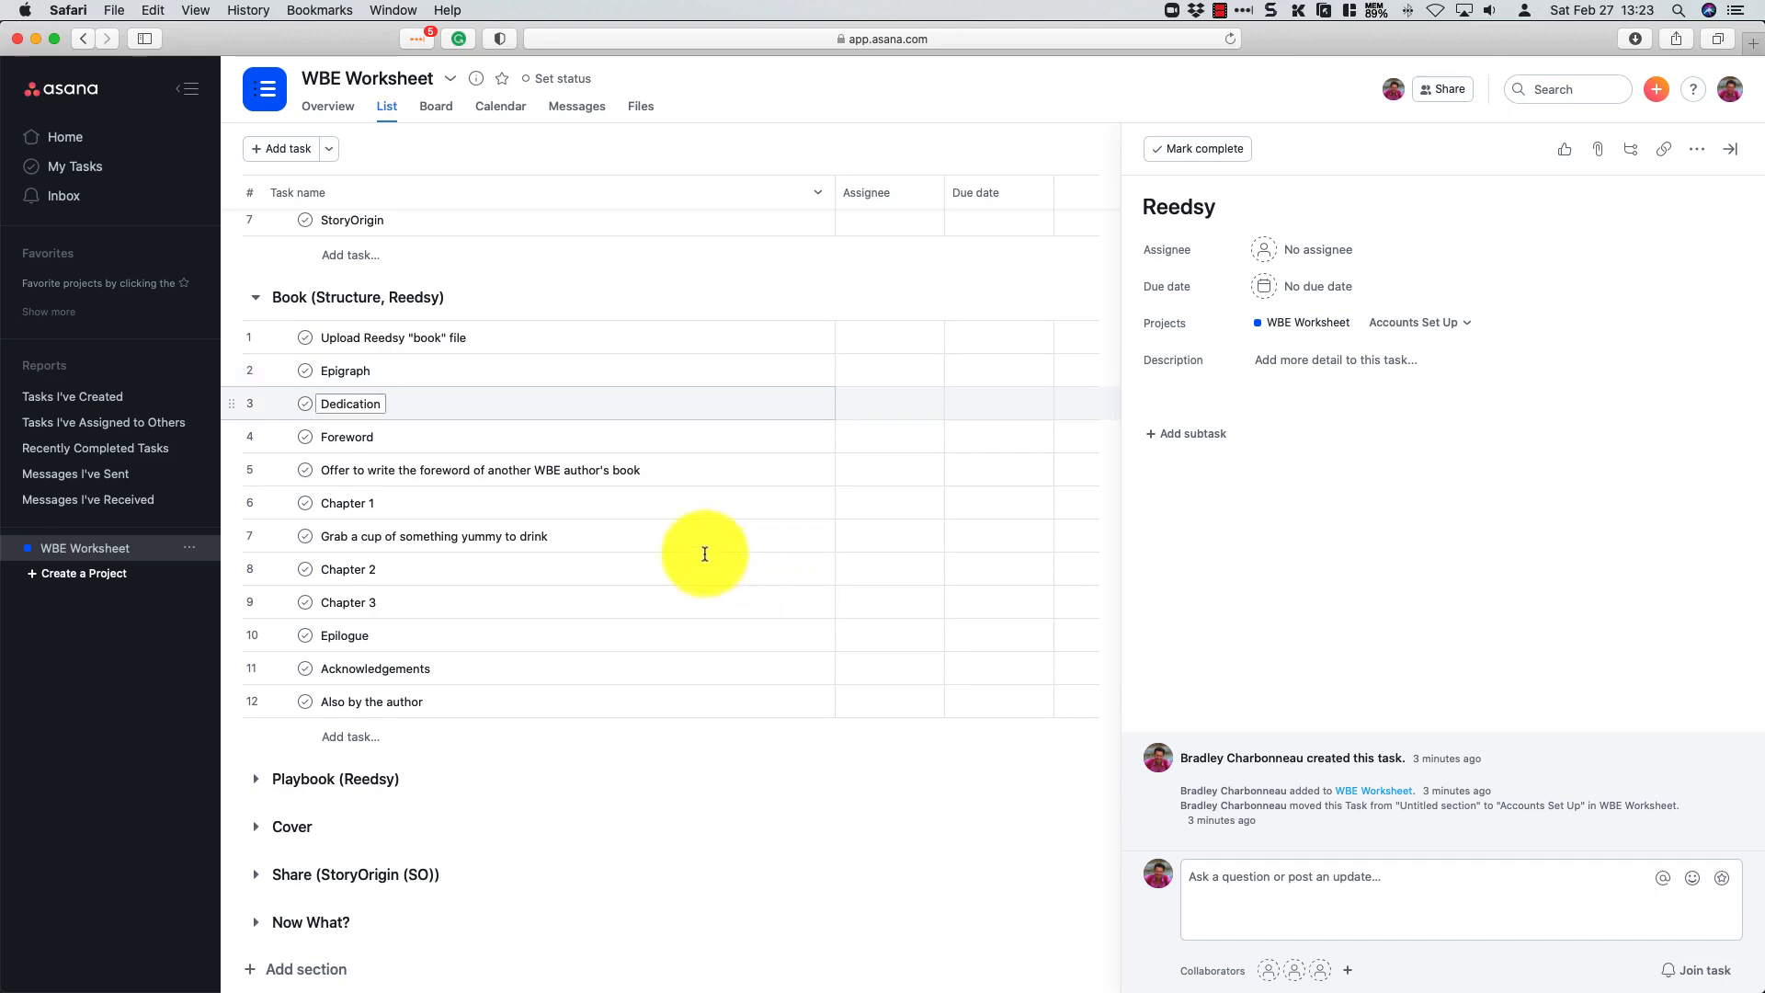
key(Down)
key(Down)
key(Down)
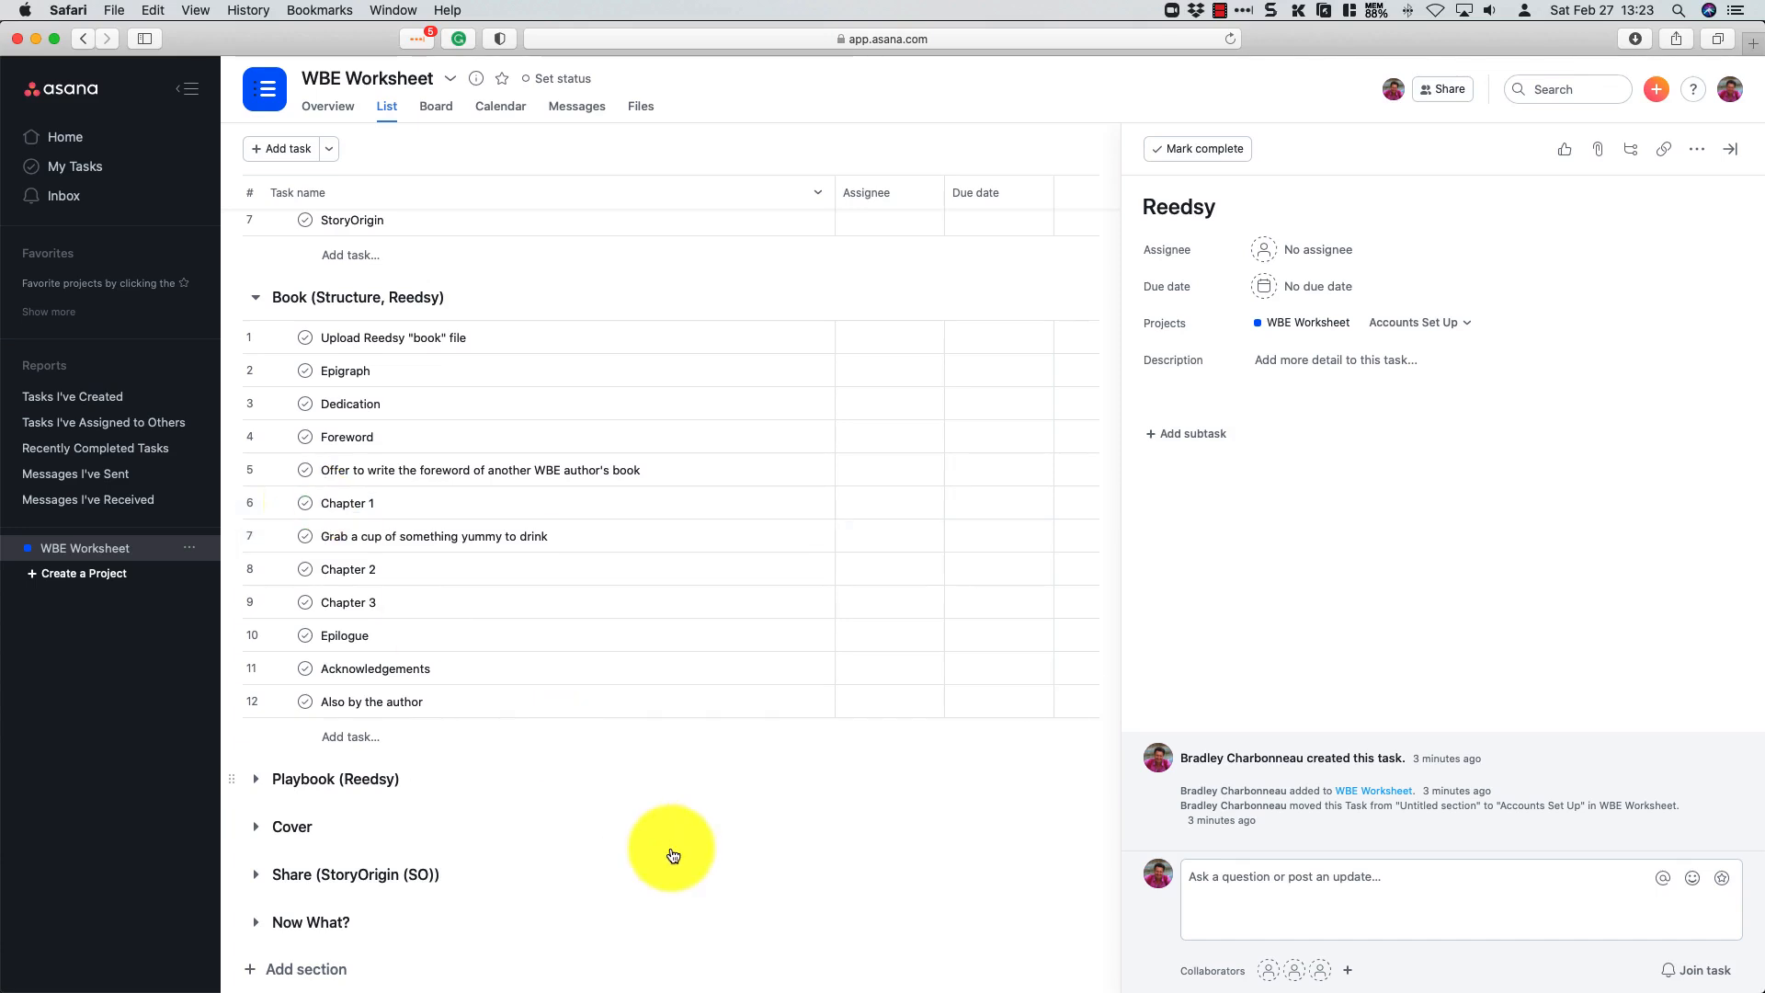
Step: Expand the Playbook (Reedsy) and Cover sections and look through their tasks
click(597, 804)
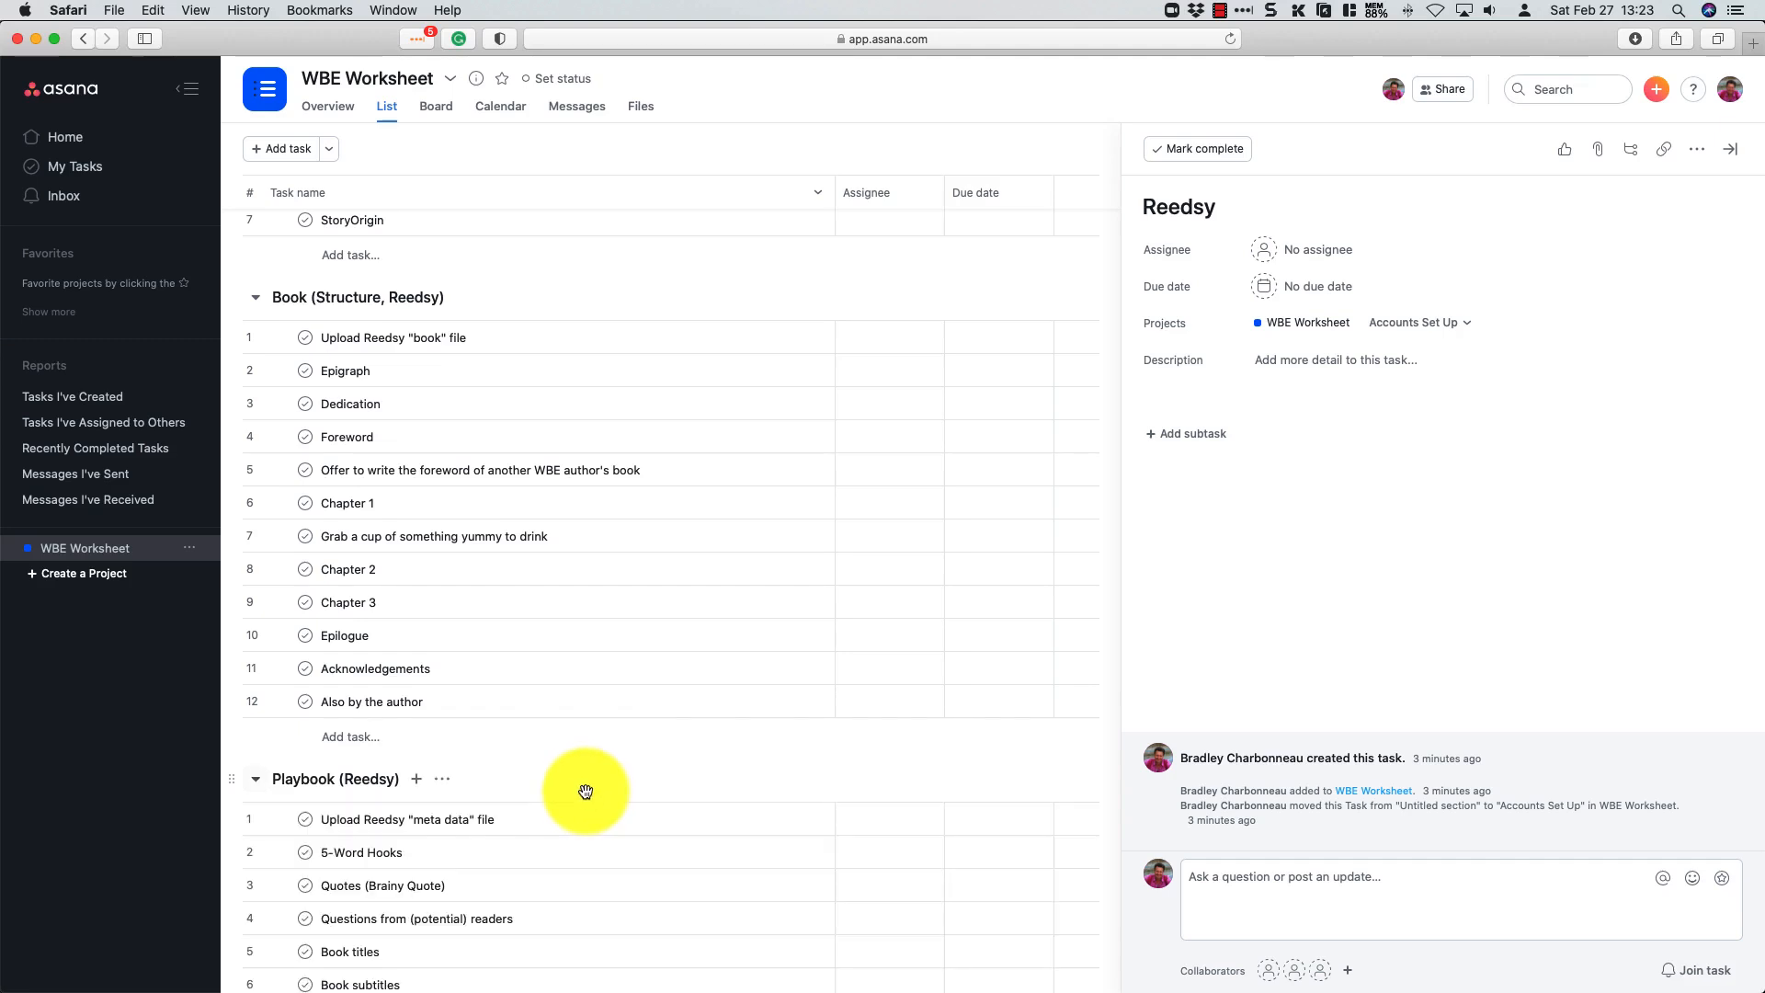
scroll(589, 796, down, 8)
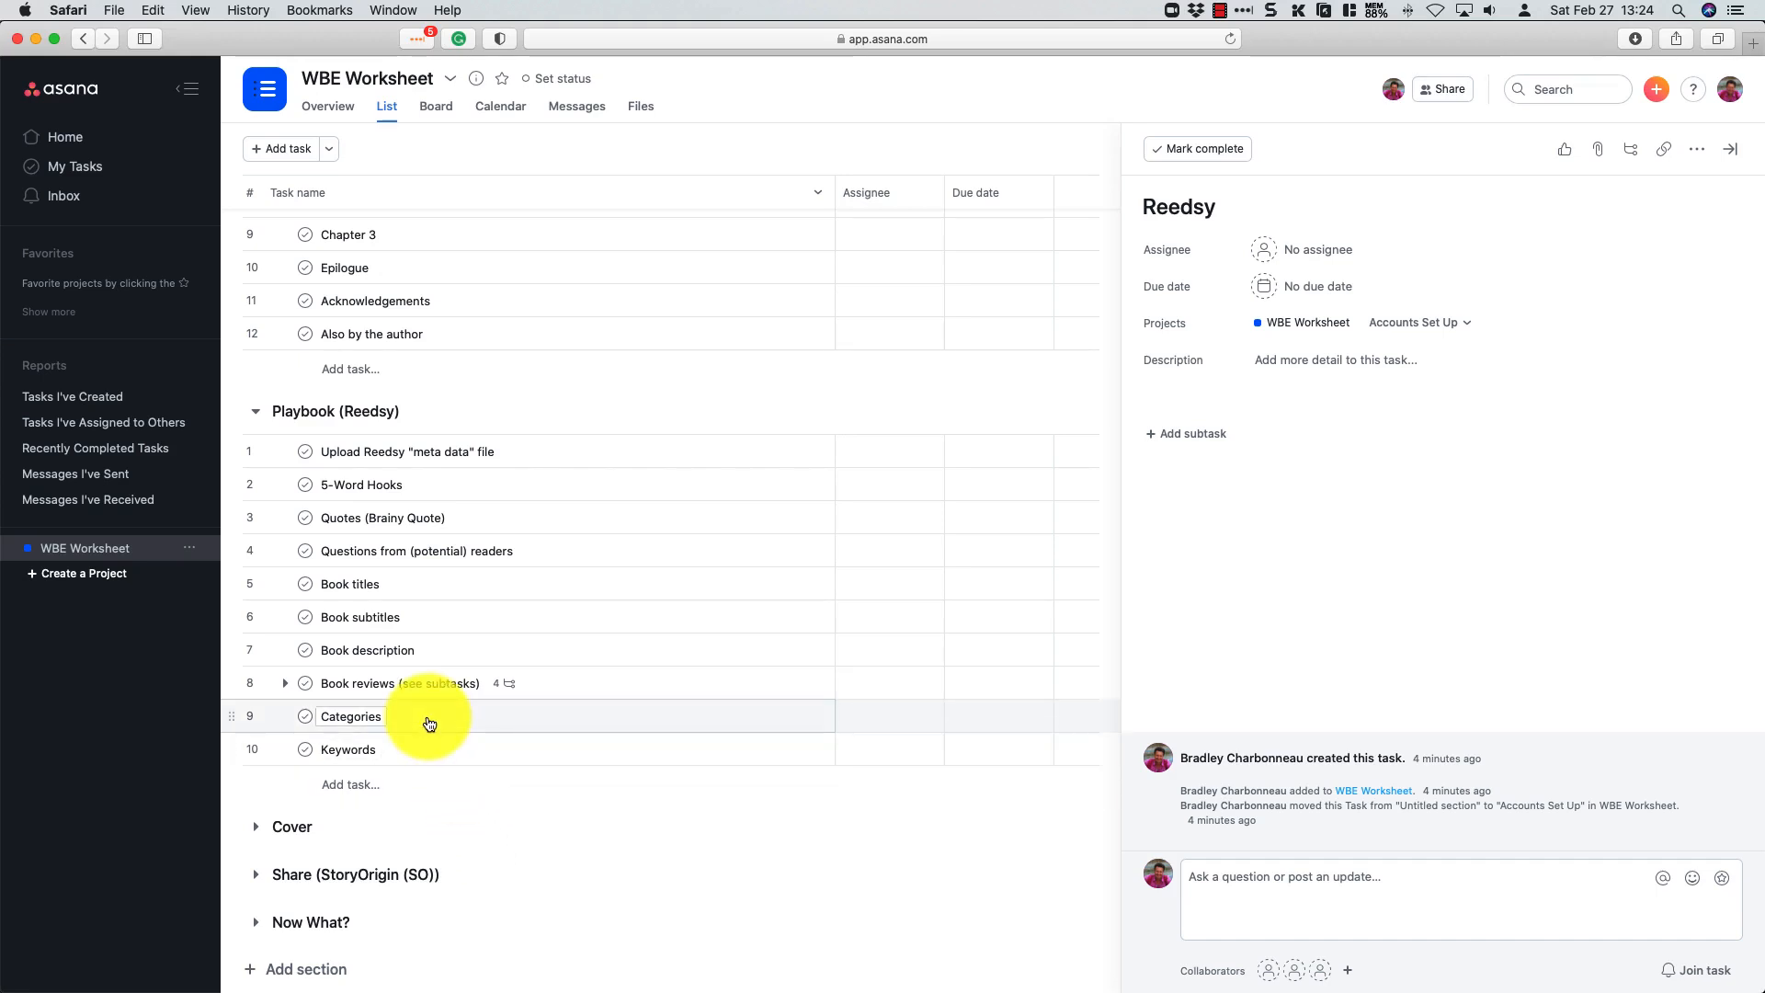
click(256, 827)
scroll(623, 809, down, 4)
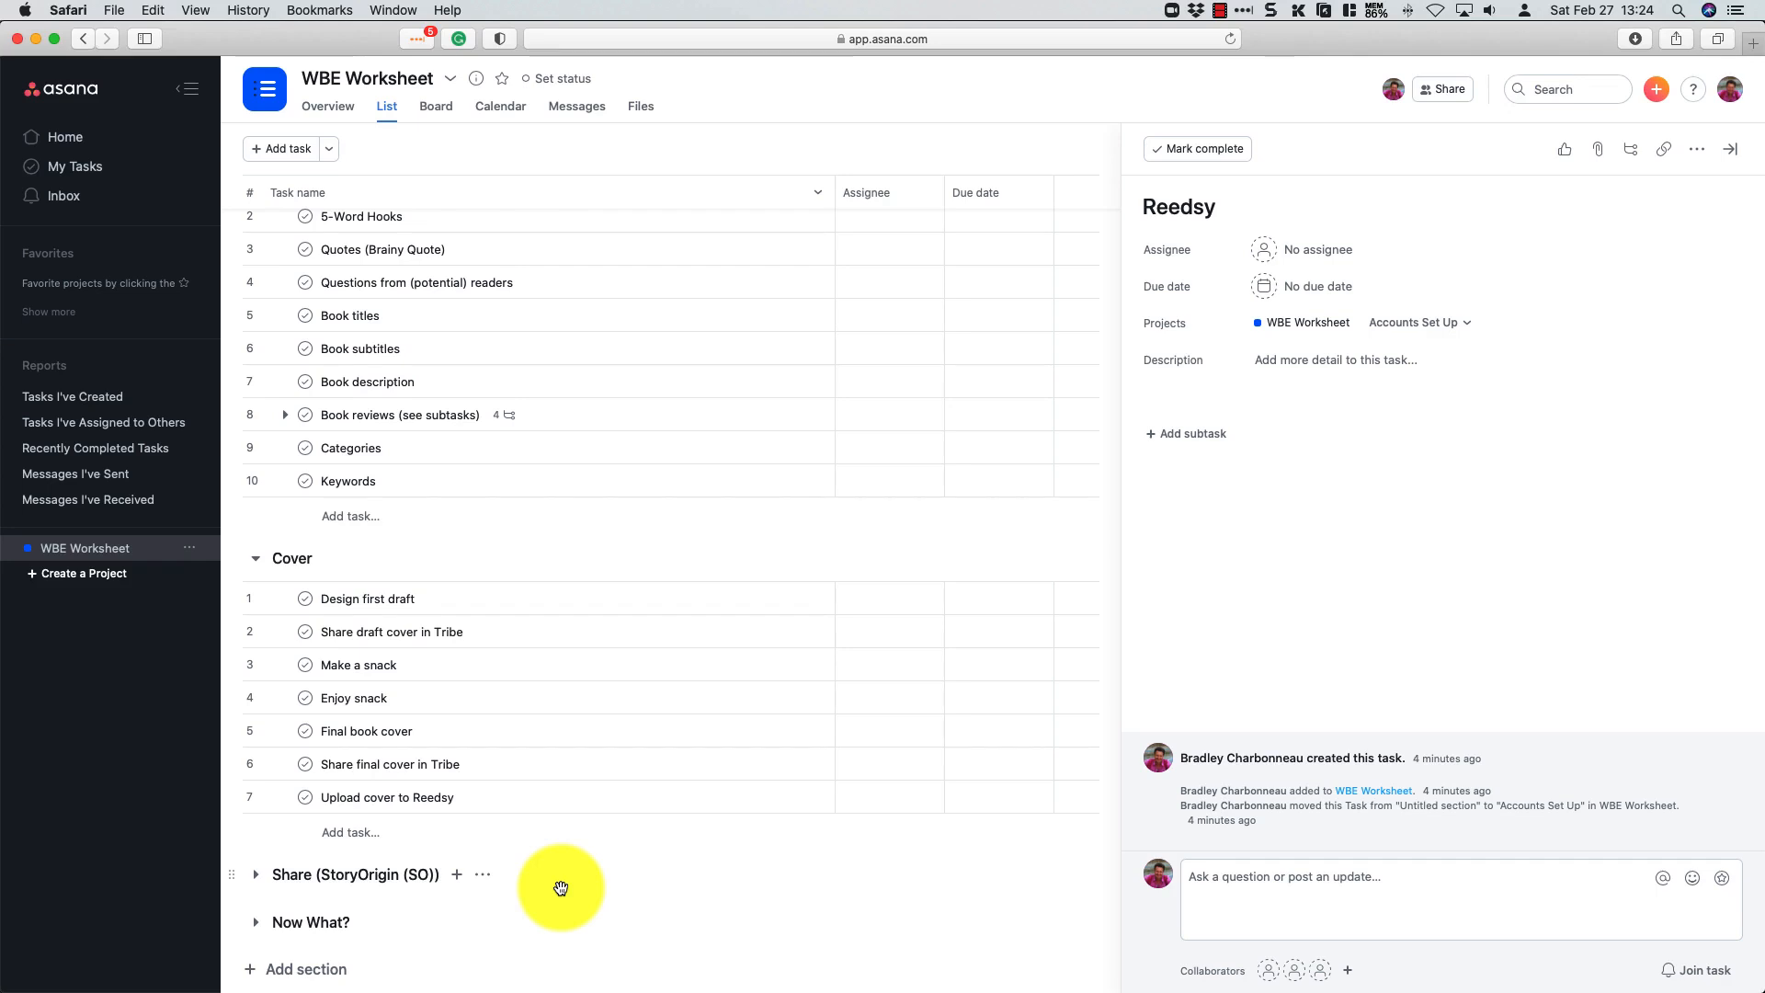
Step: Return to the start of the task list and collapse the Accounts Set Up section
scroll(666, 466, up, 10)
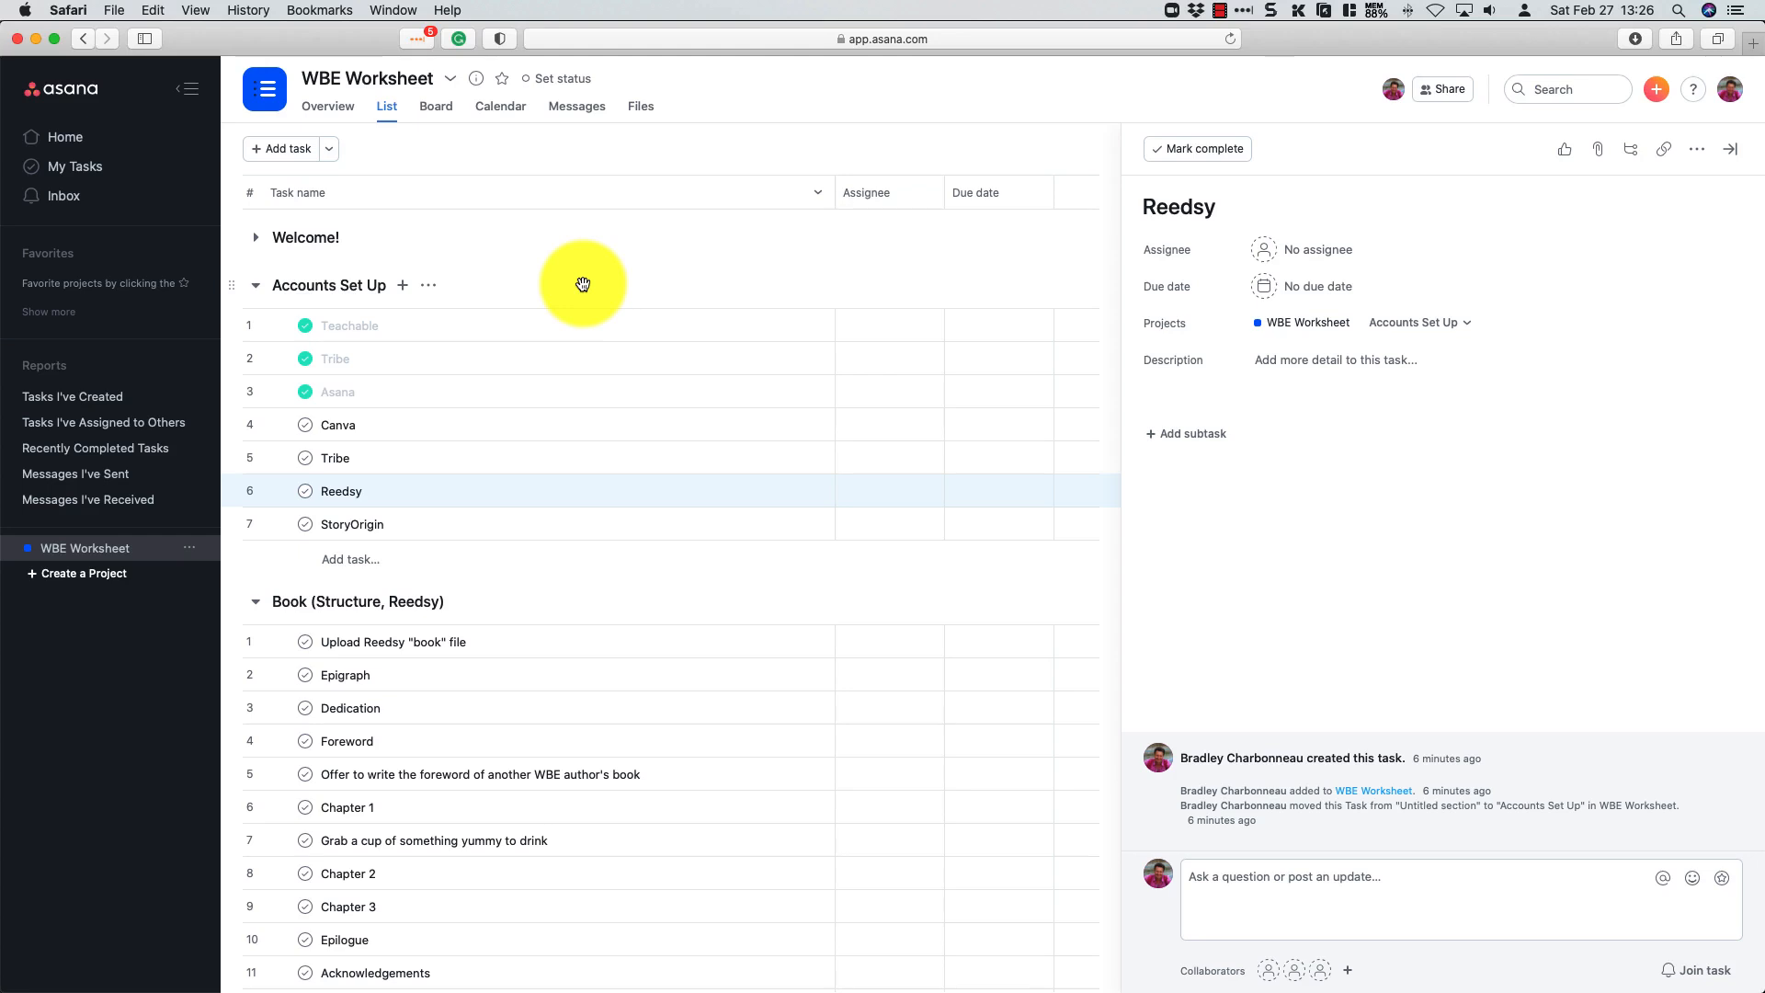
click(496, 302)
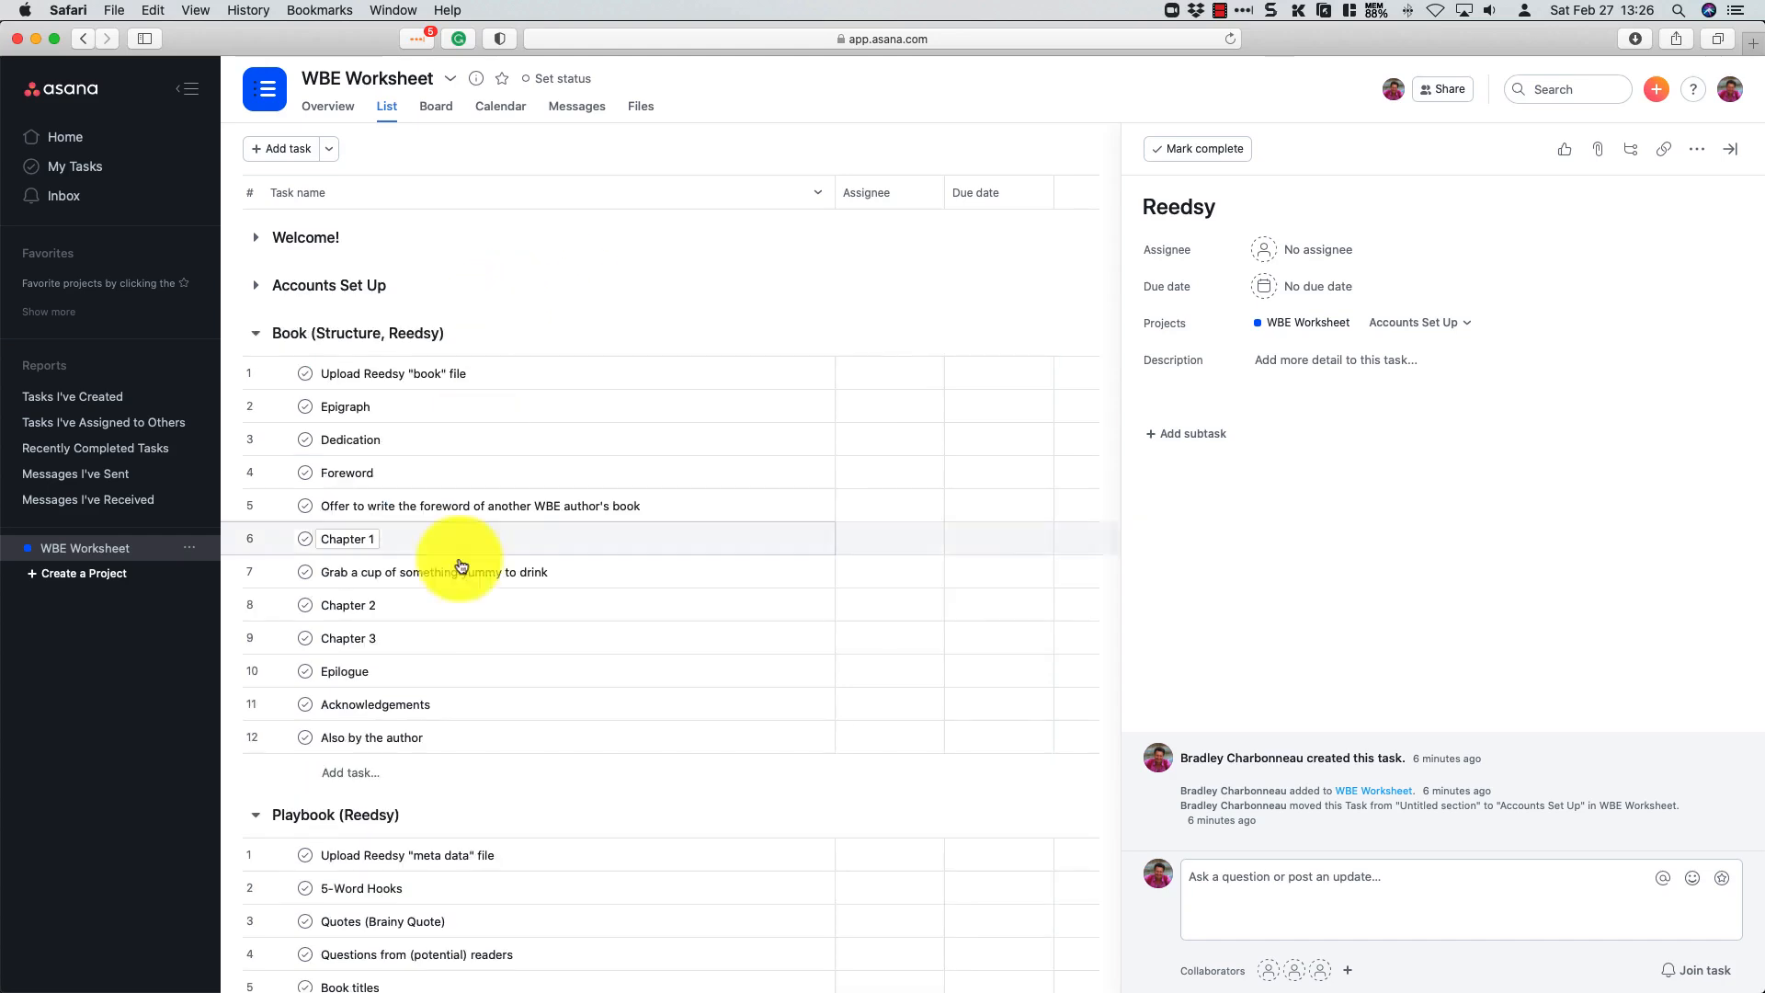